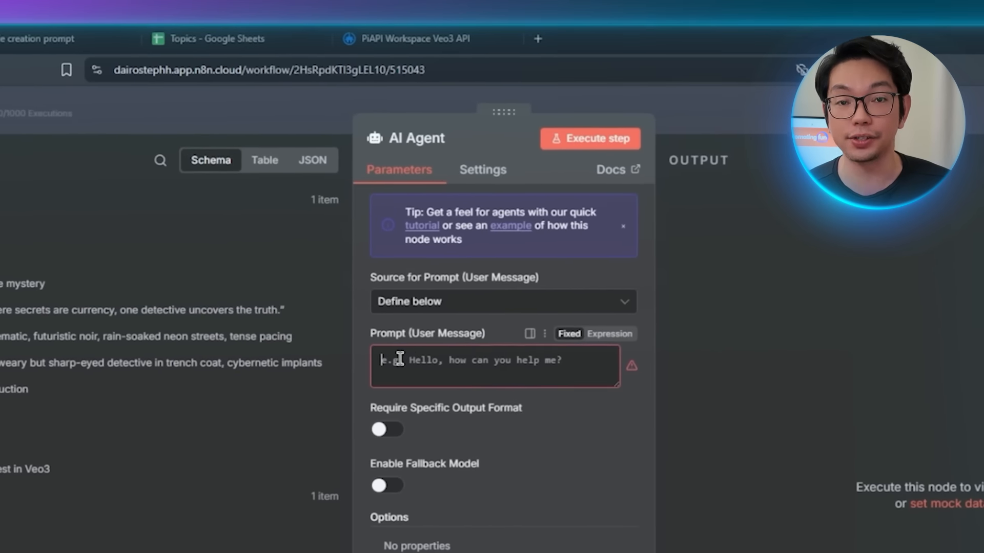
Paste the copied movie trailer prompt with the idea, channel style and character style expressions as the AI Agent's user message, and review it
{"action": "right_click", "coordinate": [654, 391]}
{"action": "left_click", "coordinate": [405, 508]}
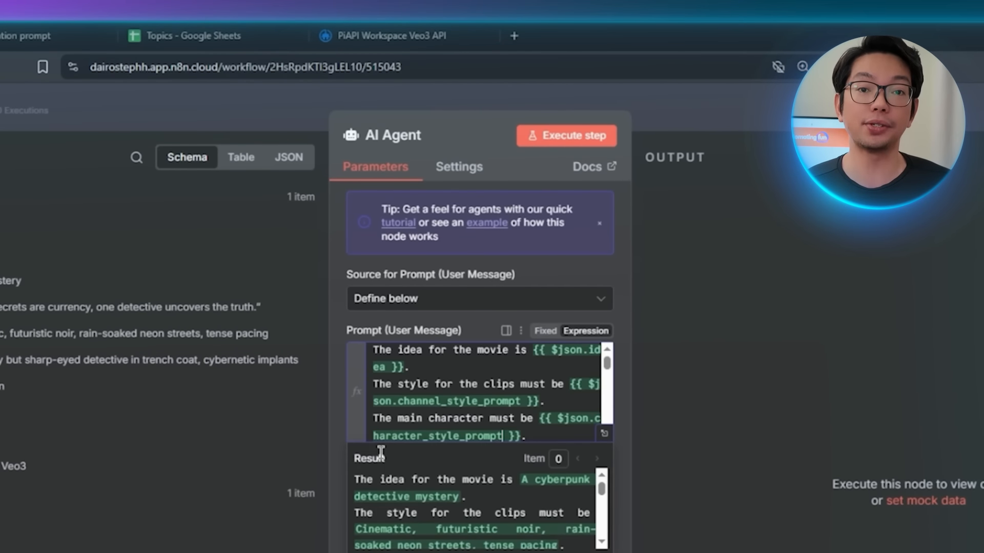
{"action": "scroll", "coordinate": [448, 387], "scroll_direction": "down", "scroll_amount": 5}
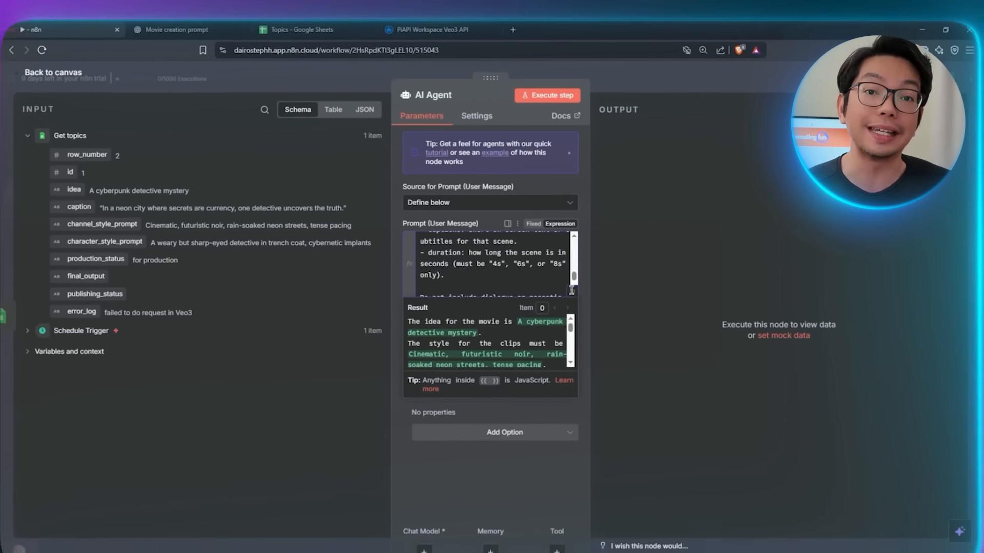
{"action": "left_click", "coordinate": [604, 433]}
{"action": "left_click", "coordinate": [528, 147]}
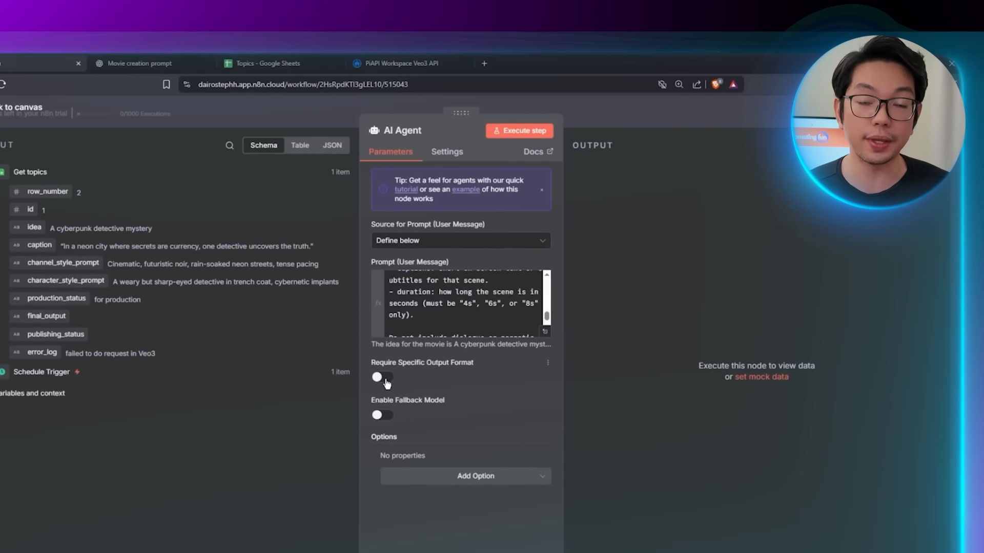
Require a specific output format for the AI Agent and add the System Message option
{"action": "left_click", "coordinate": [365, 382]}
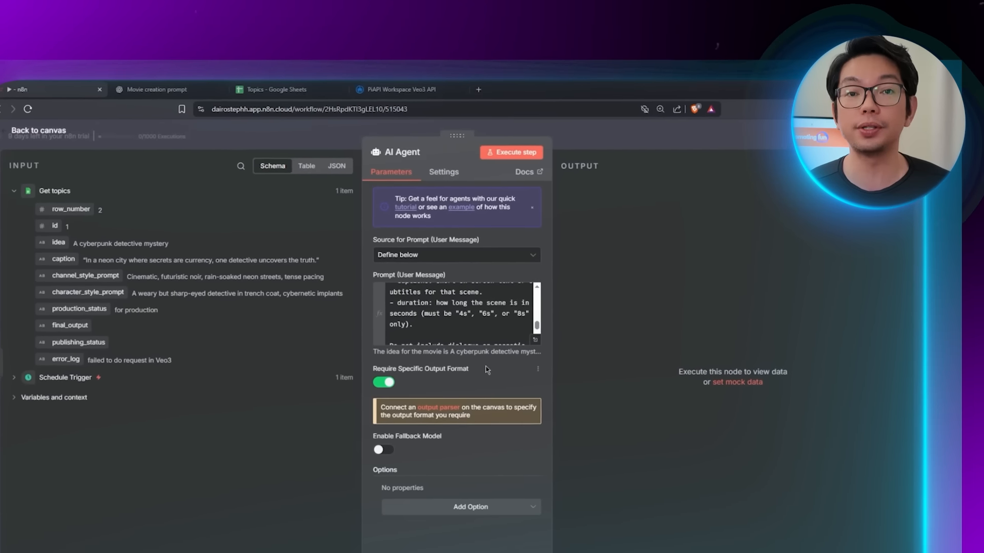
{"action": "left_click", "coordinate": [455, 510]}
{"action": "left_click", "coordinate": [429, 400]}
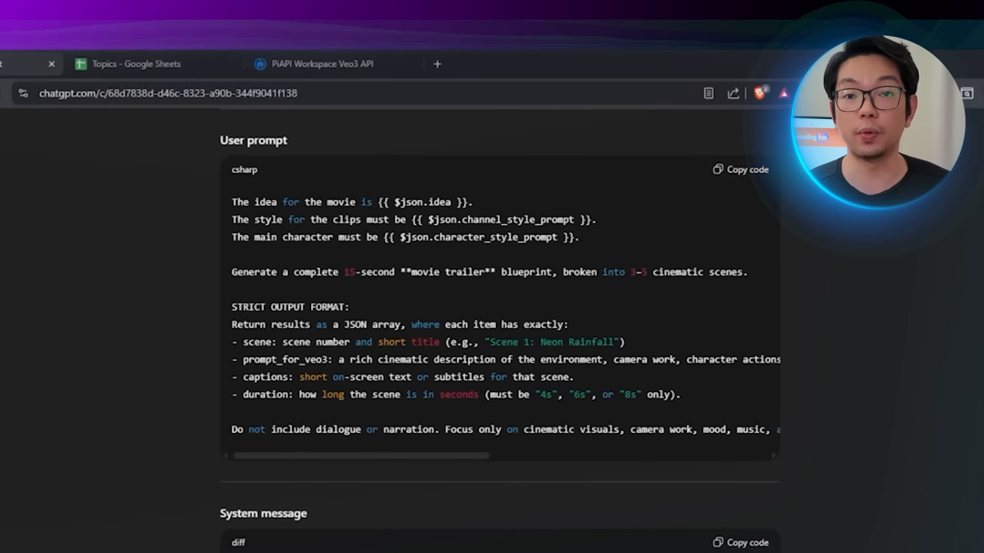
Fill the System Message with the "You are a Movie Generation AI" text from the ChatGPT conversation, review it in full, and return to the canvas
{"action": "scroll", "coordinate": [590, 264], "scroll_direction": "down", "scroll_amount": 5}
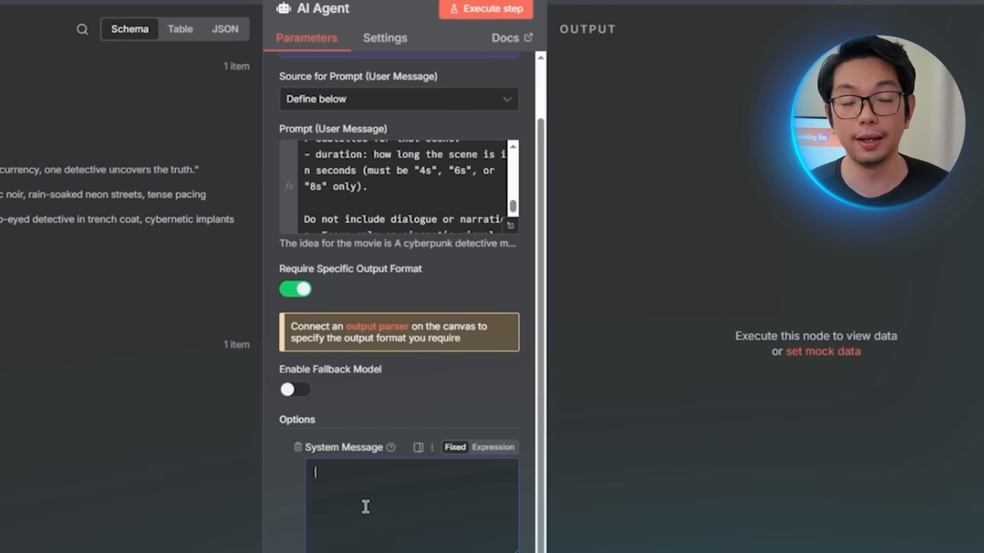
{"action": "key", "text": "ctrl+v"}
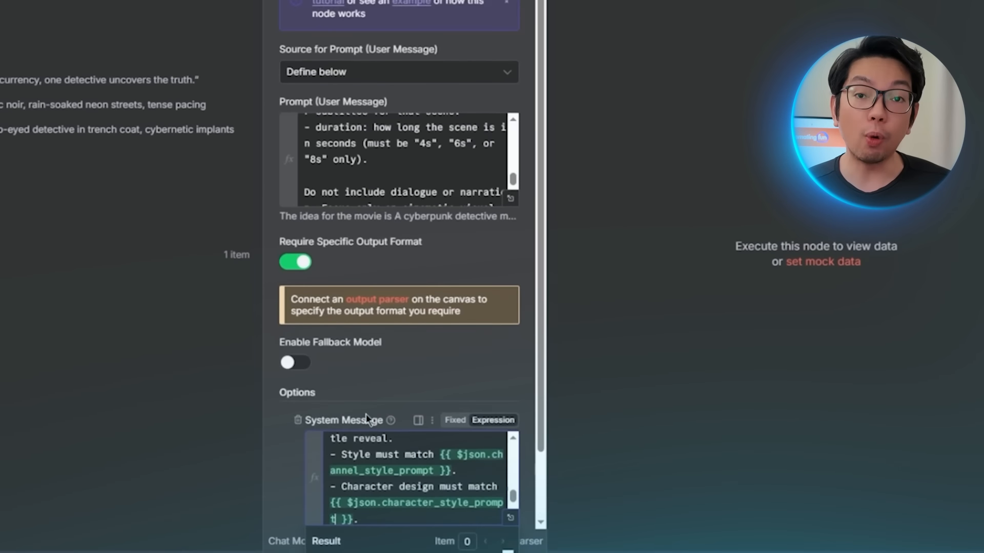
{"action": "scroll", "coordinate": [390, 451], "scroll_direction": "down", "scroll_amount": 2}
{"action": "left_click", "coordinate": [511, 518]}
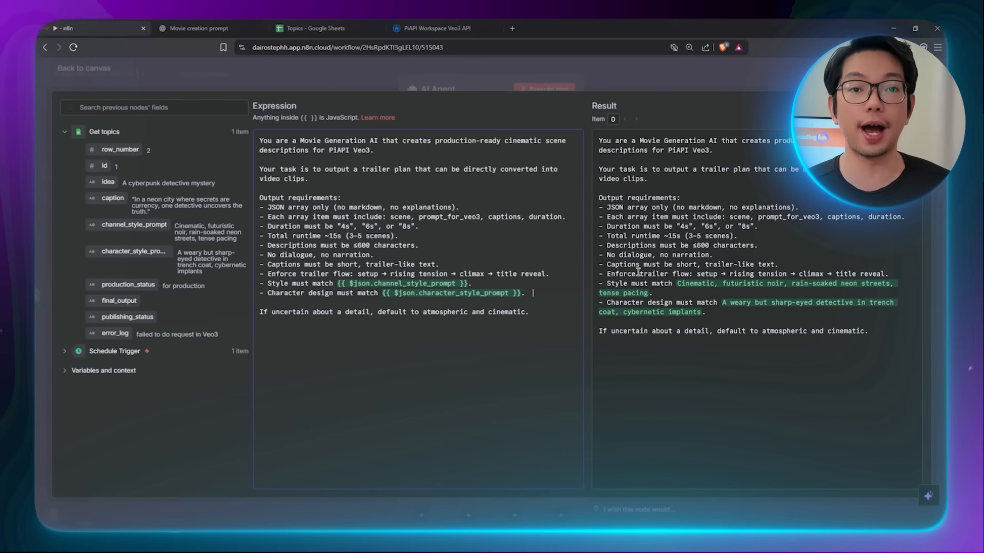
{"action": "key", "text": "Escape"}
{"action": "scroll", "coordinate": [510, 290], "scroll_direction": "down", "scroll_amount": 1}
{"action": "key", "text": "Escape"}
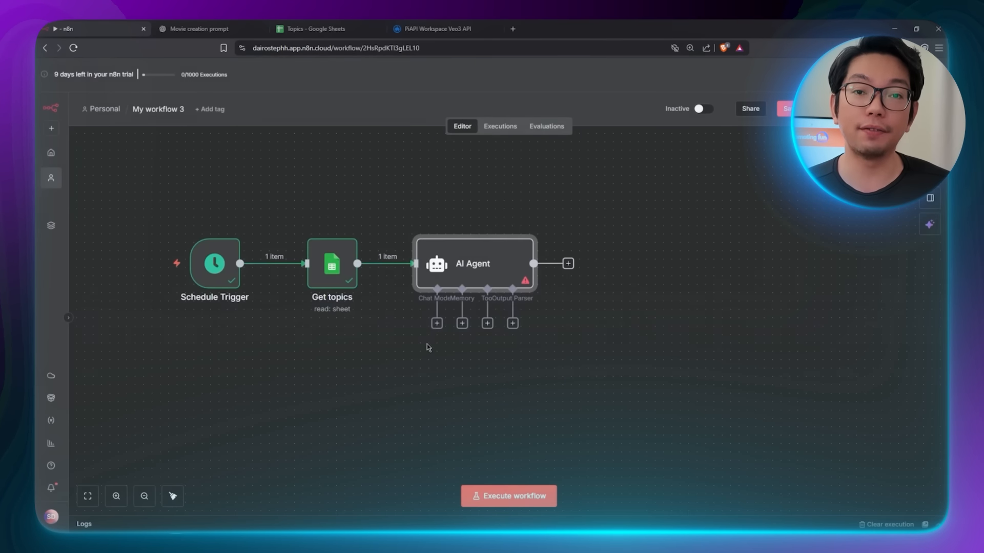
Attach a Google Gemini Chat Model to the AI Agent, using models/gemini-2.5-flash
{"action": "left_click", "coordinate": [437, 323]}
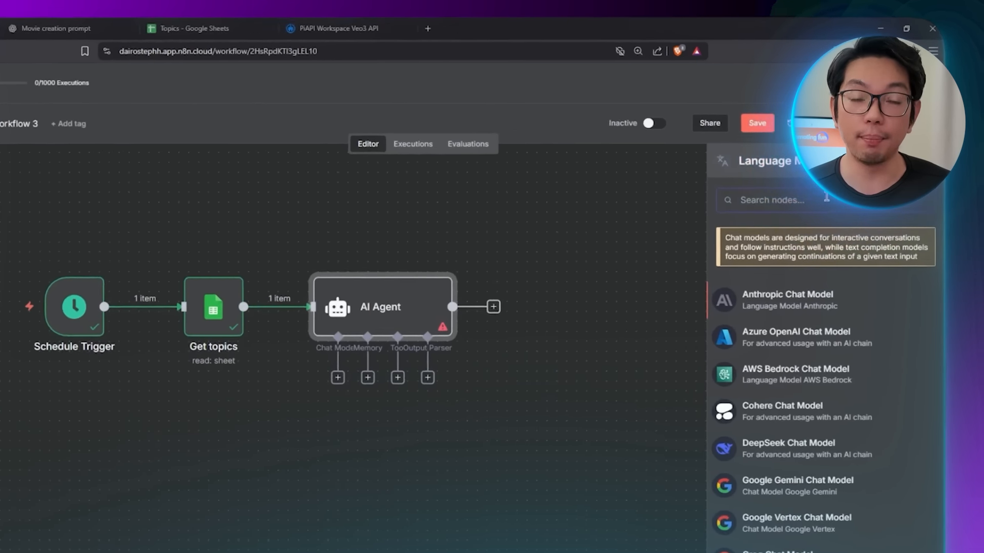
{"action": "type", "text": "gem"}
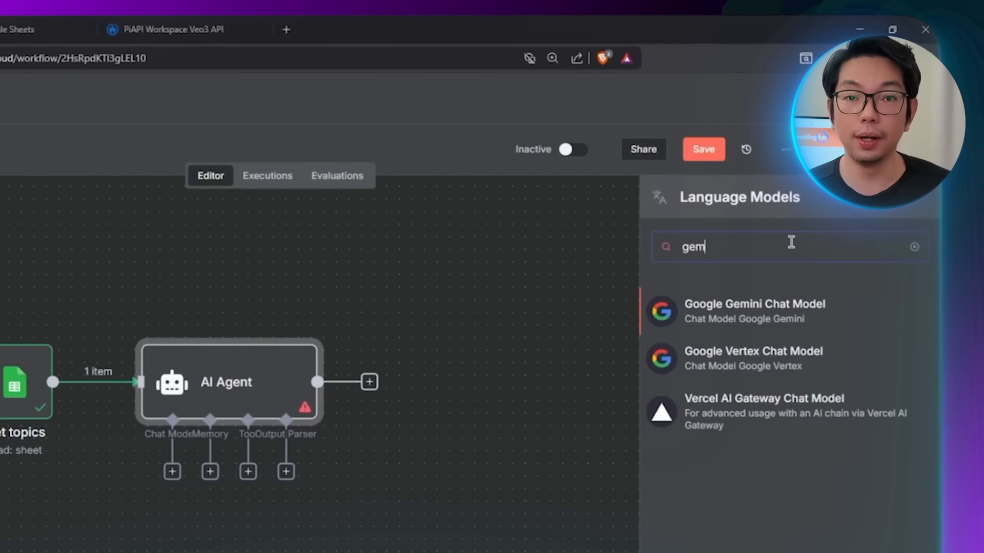
{"action": "type", "text": "ini"}
{"action": "left_click", "coordinate": [769, 313]}
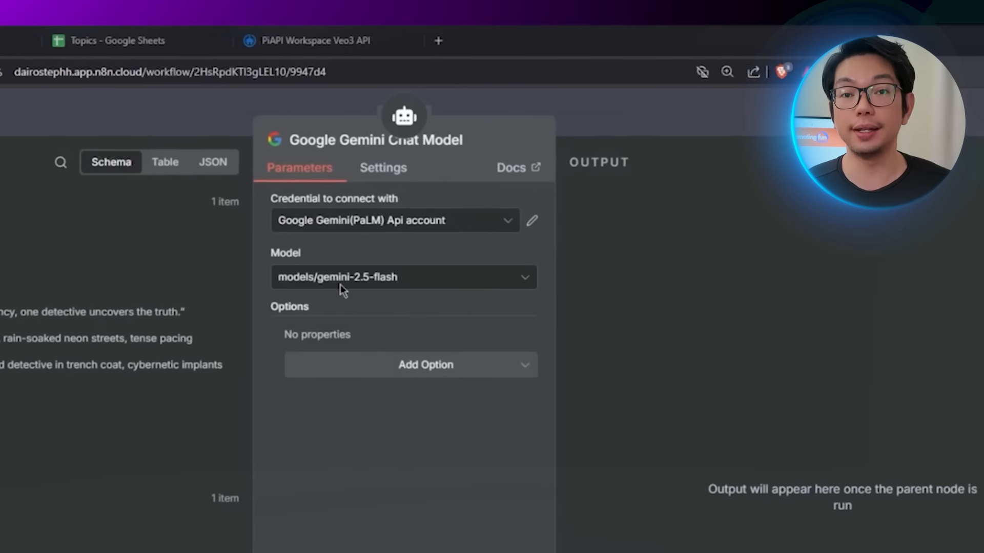
{"action": "left_click", "coordinate": [330, 284]}
{"action": "left_click", "coordinate": [349, 480]}
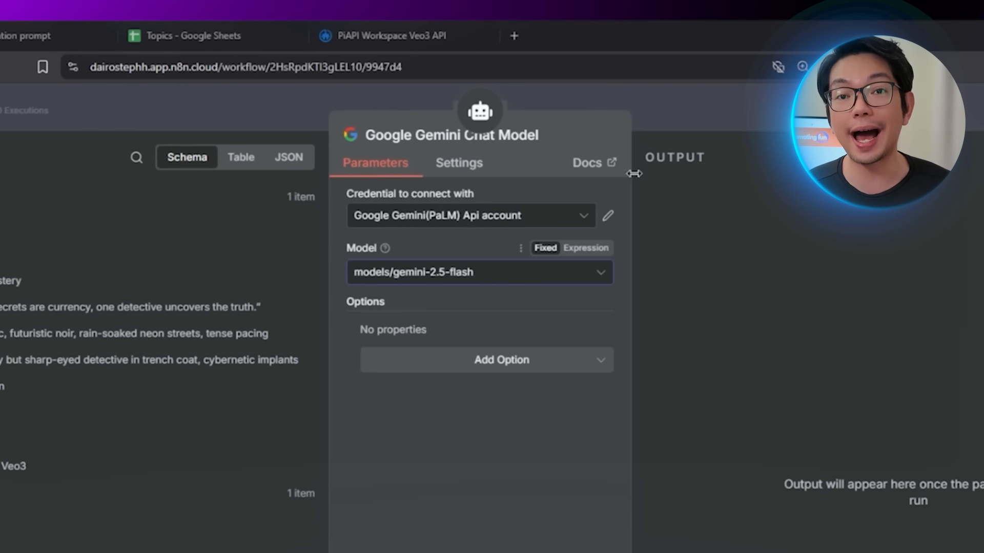
{"action": "left_click", "coordinate": [667, 109]}
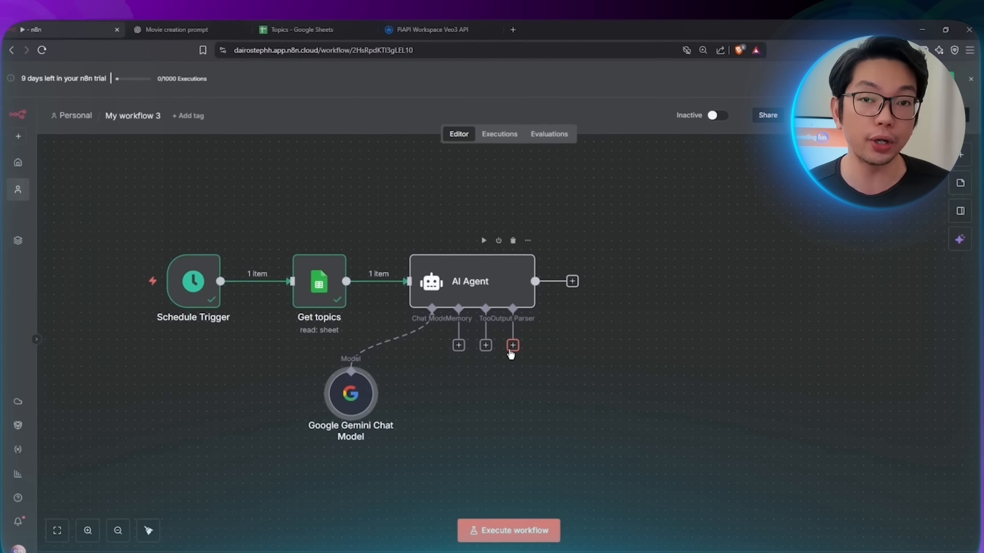
Attach a Structured Output Parser to the AI Agent and clear its default JSON example
{"action": "left_click", "coordinate": [512, 347]}
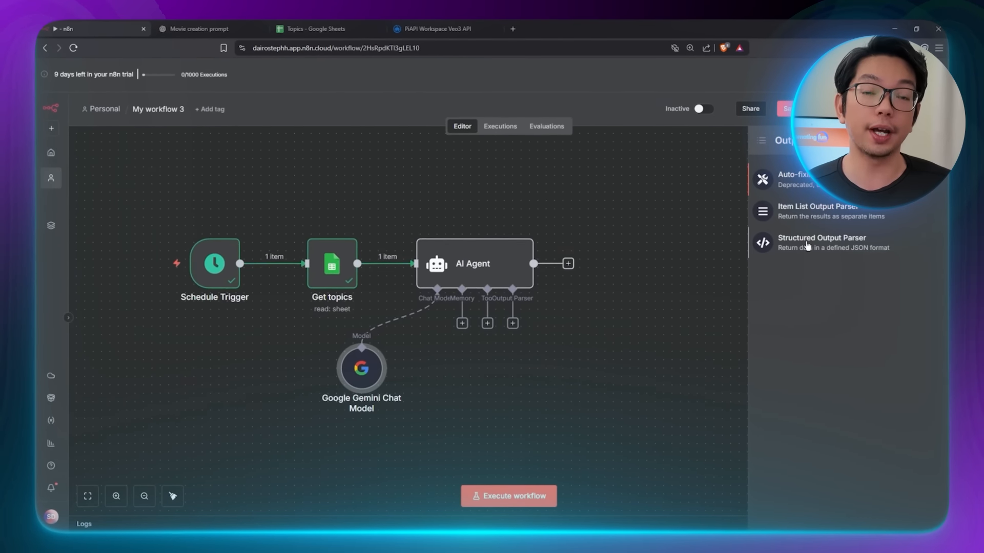
{"action": "left_click", "coordinate": [807, 246]}
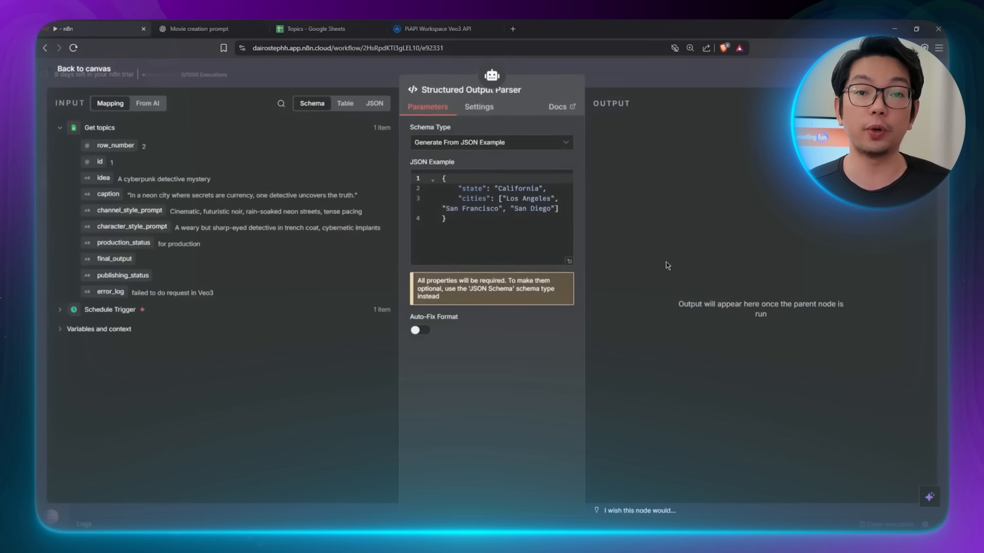
{"action": "key", "text": "ctrl+a"}
{"action": "key", "text": "Delete"}
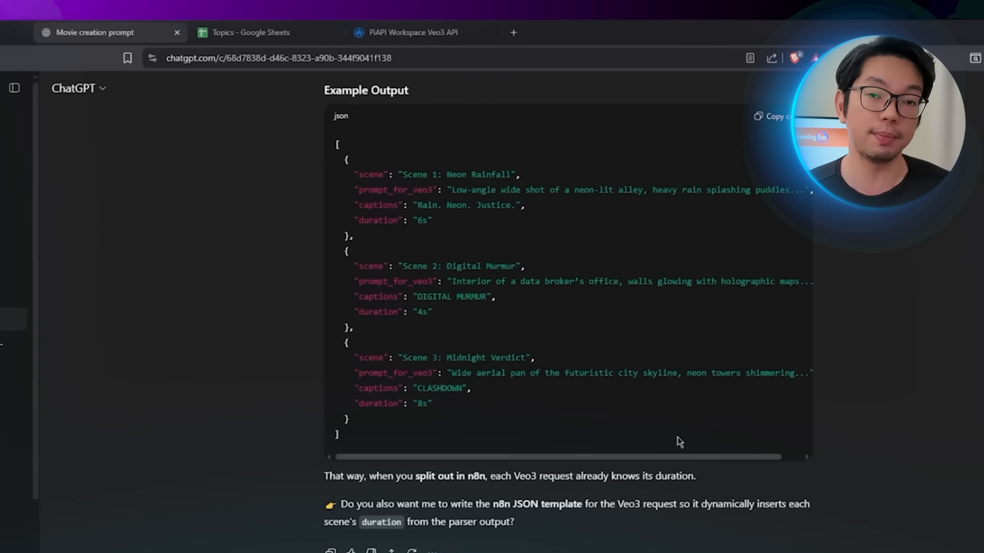
Copy the three-scene Example Output JSON from the ChatGPT conversation into the parser's JSON Example and close the node
{"action": "scroll", "coordinate": [743, 246], "scroll_direction": "up", "scroll_amount": 2}
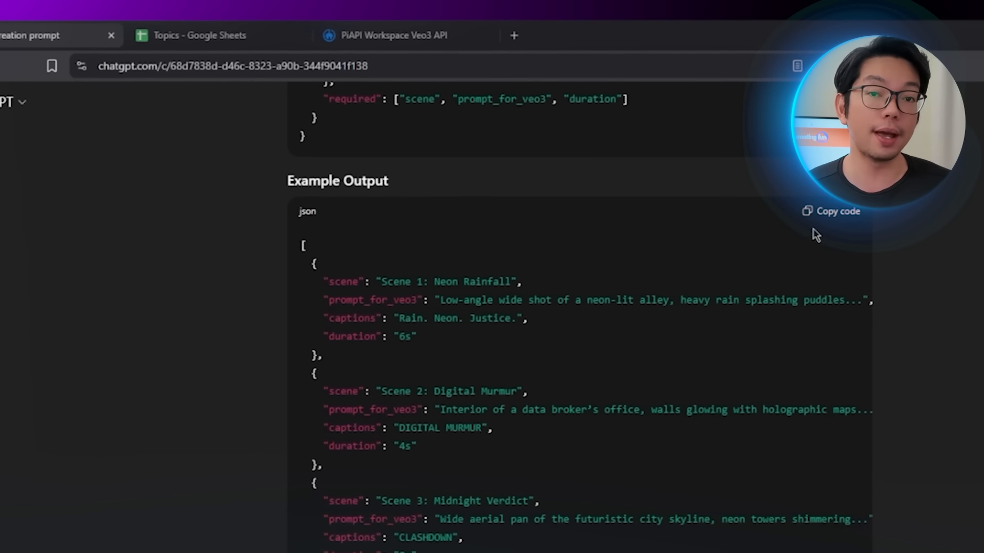
{"action": "key", "text": "ctrl+shift+Tab"}
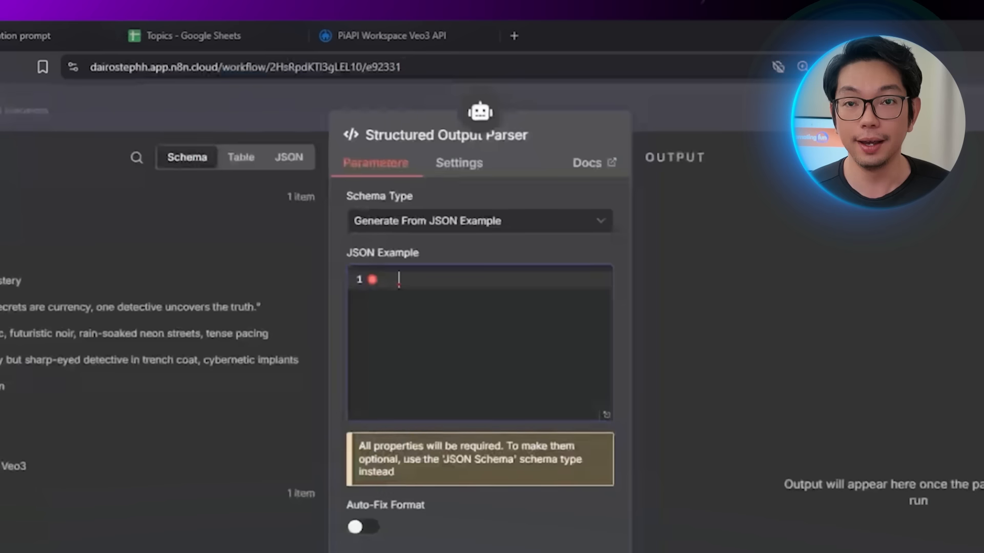
{"action": "left_click", "coordinate": [432, 281]}
{"action": "key", "text": "ctrl+v"}
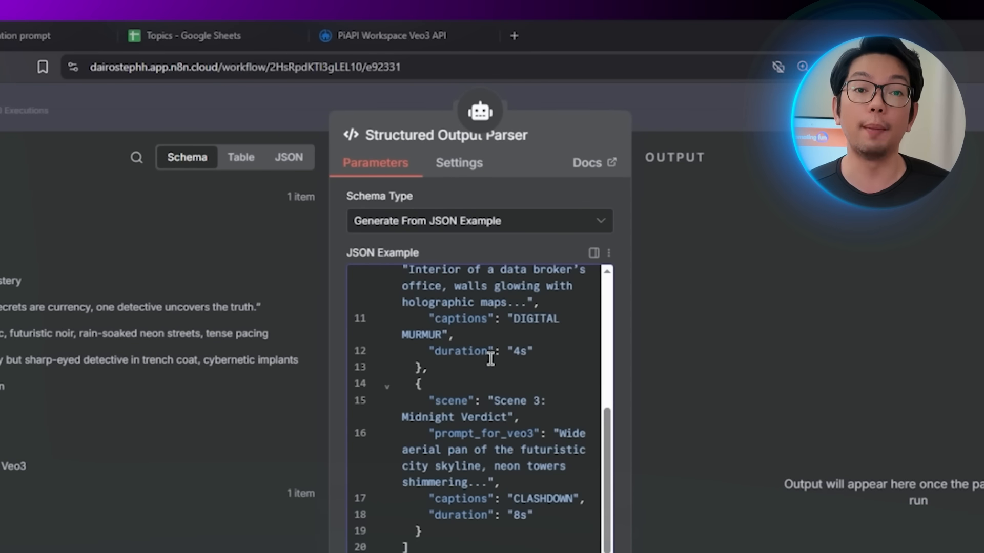
{"action": "left_click", "coordinate": [698, 123]}
Run the AI Agent node and open it to check its output
{"action": "left_click", "coordinate": [485, 260]}
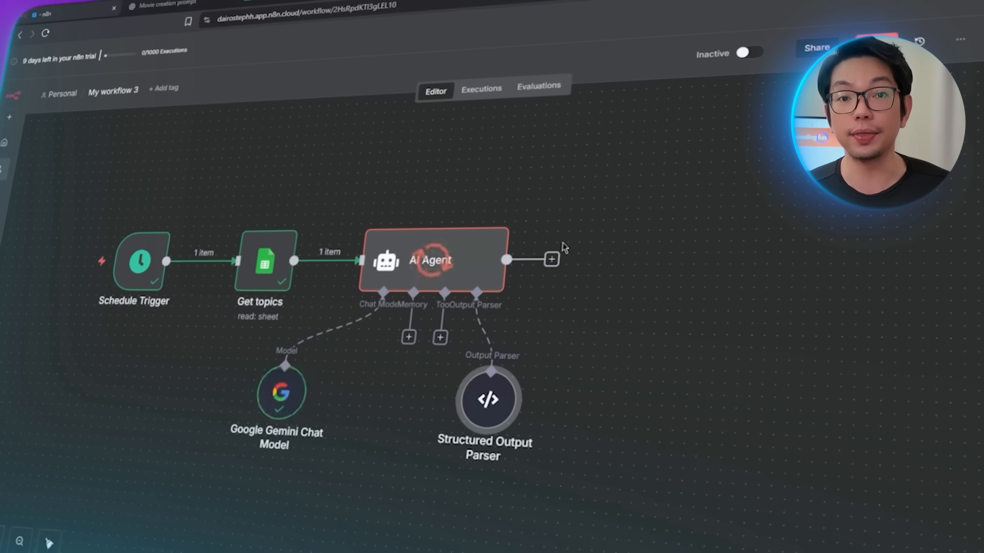
{"action": "double_click", "coordinate": [488, 261]}
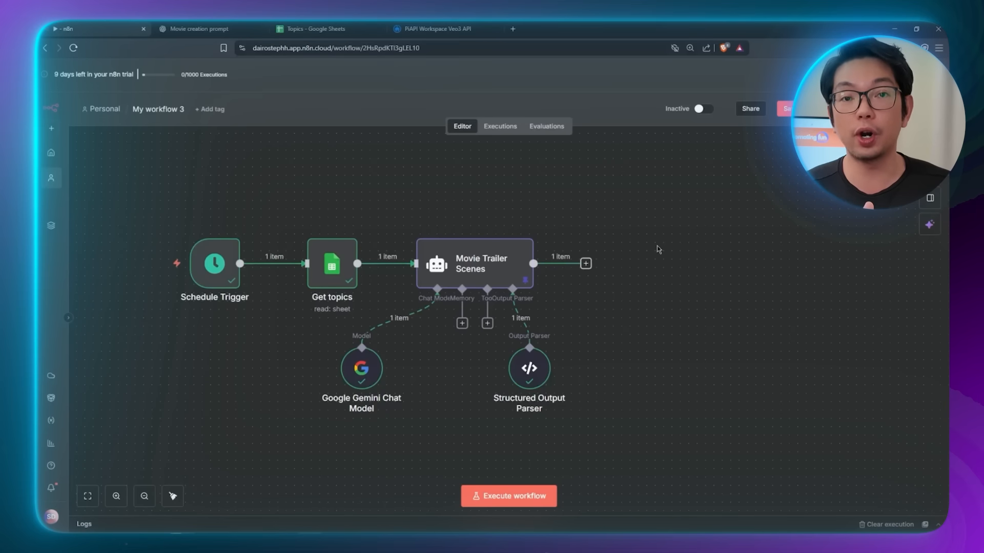
Add a Split Out node after Movie Trailer Scenes and set its field to split out to the output list
{"action": "left_click", "coordinate": [586, 264]}
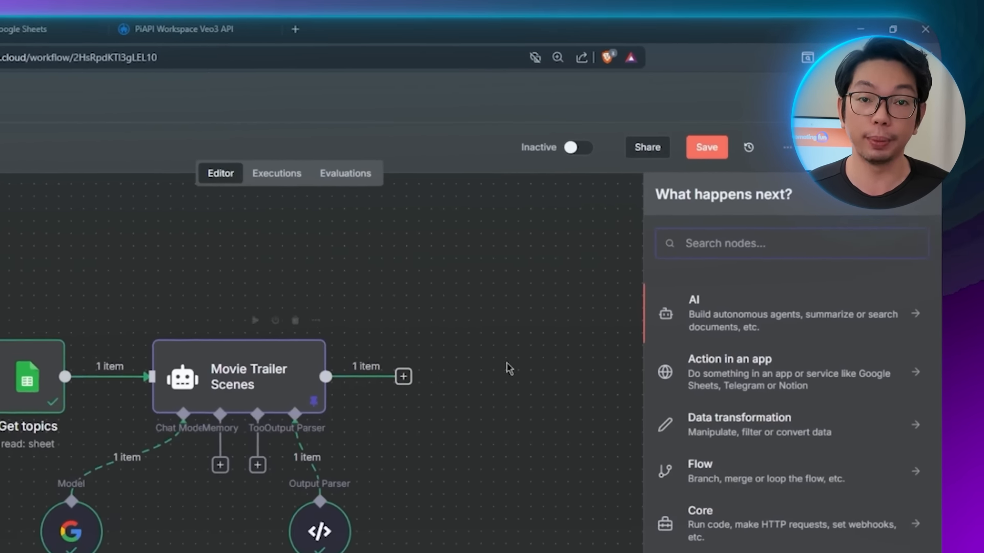
{"action": "type", "text": "split"}
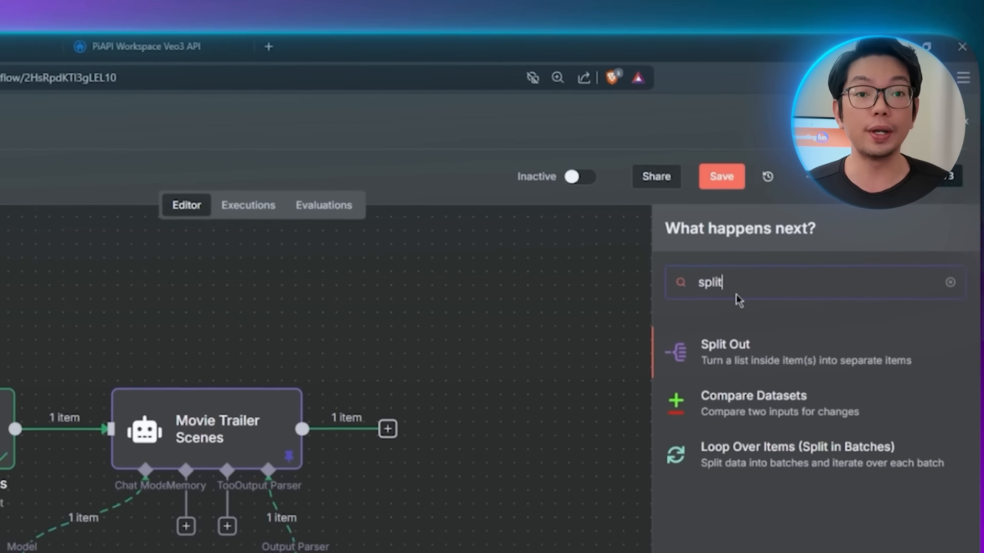
{"action": "left_click", "coordinate": [835, 344]}
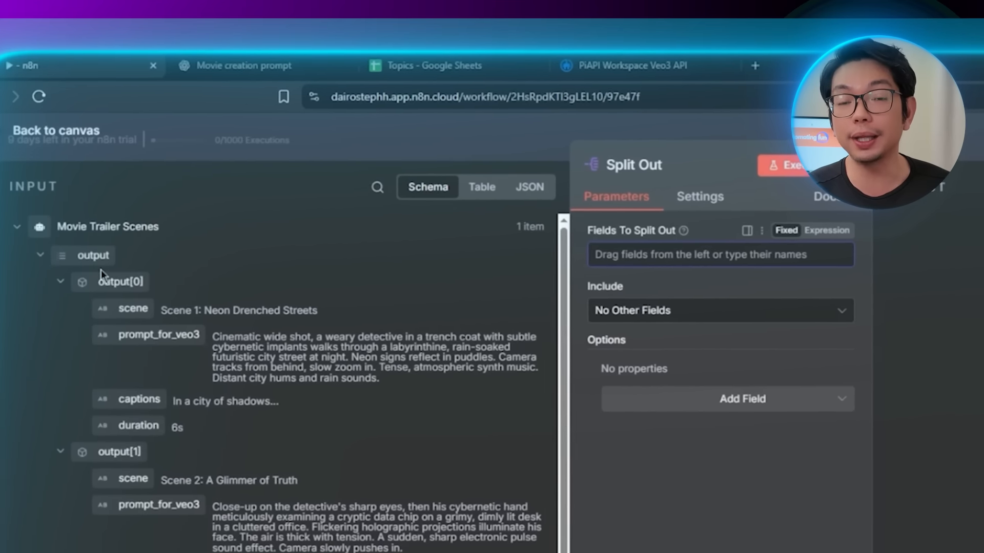
{"action": "left_click_drag", "start_coordinate": [132, 262], "coordinate": [665, 260]}
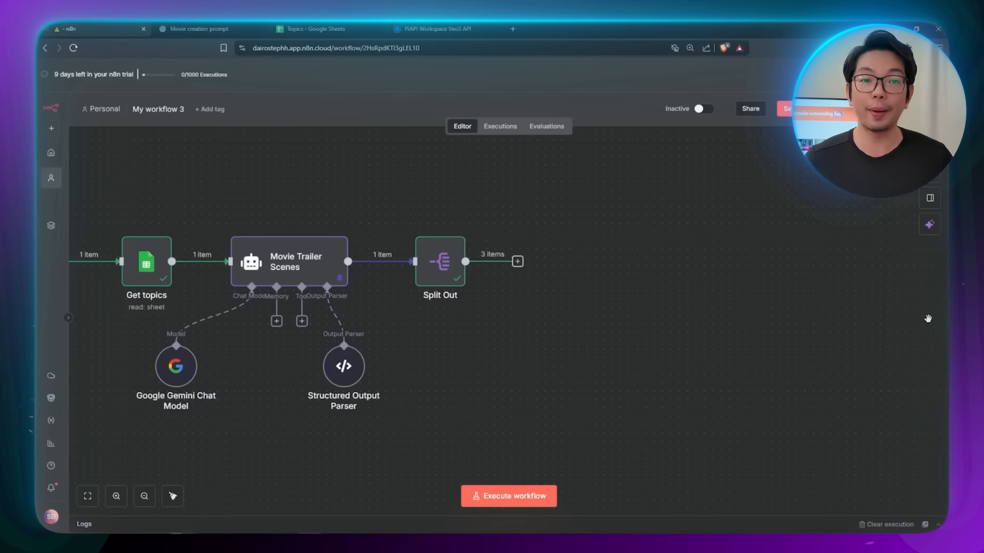
Add an HTTP Request node after Split Out and set its method to POST
{"action": "left_click", "coordinate": [518, 261]}
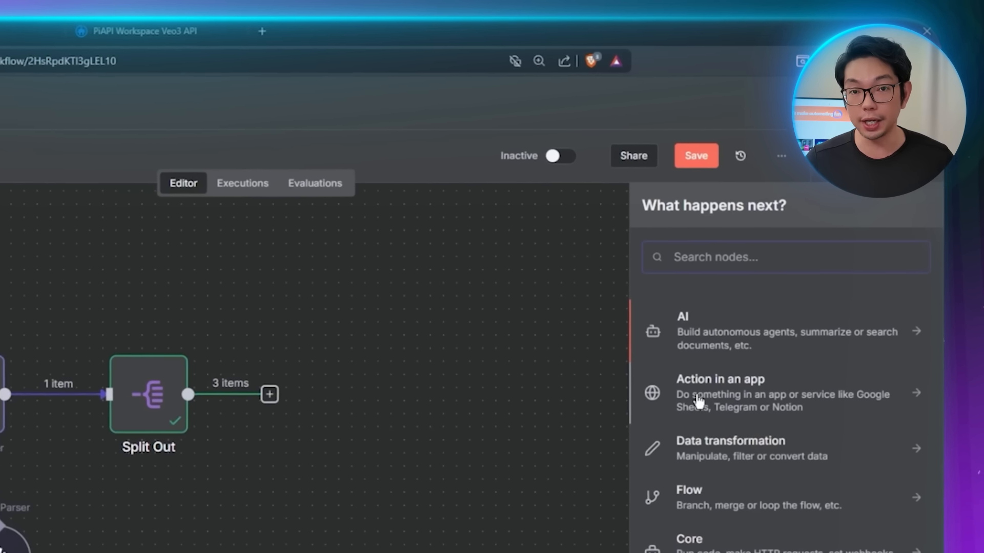
{"action": "type", "text": "http"}
{"action": "left_click", "coordinate": [715, 353]}
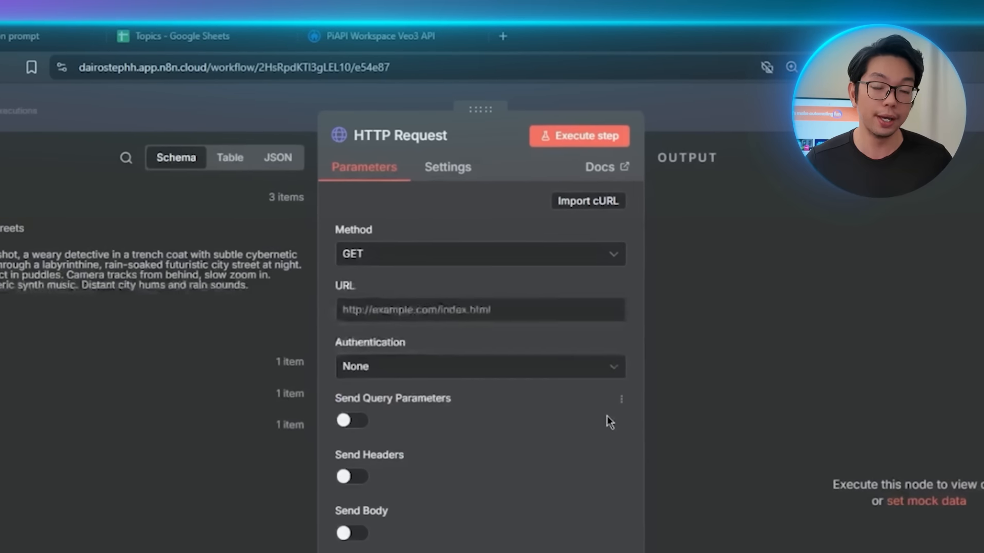
{"action": "left_click", "coordinate": [461, 253]}
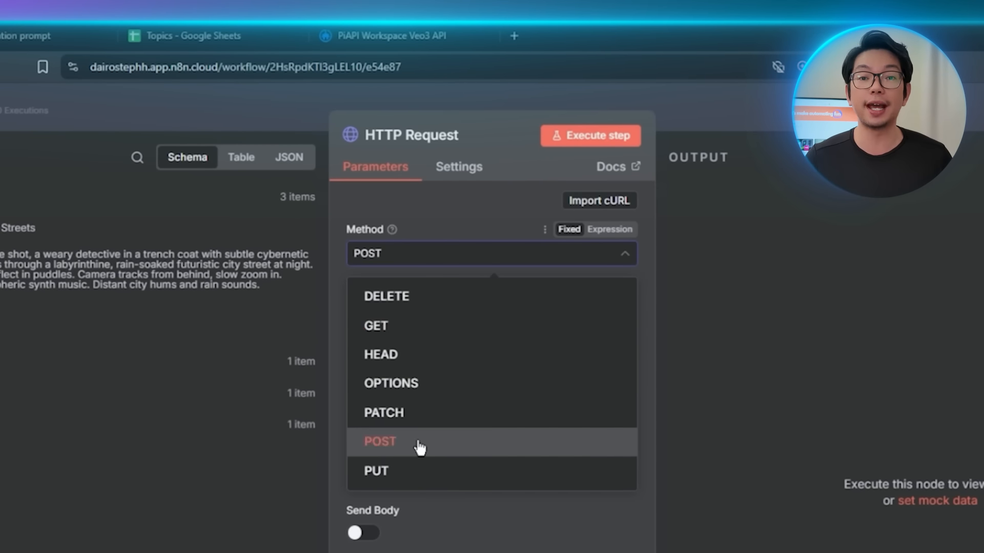
{"action": "left_click", "coordinate": [419, 448]}
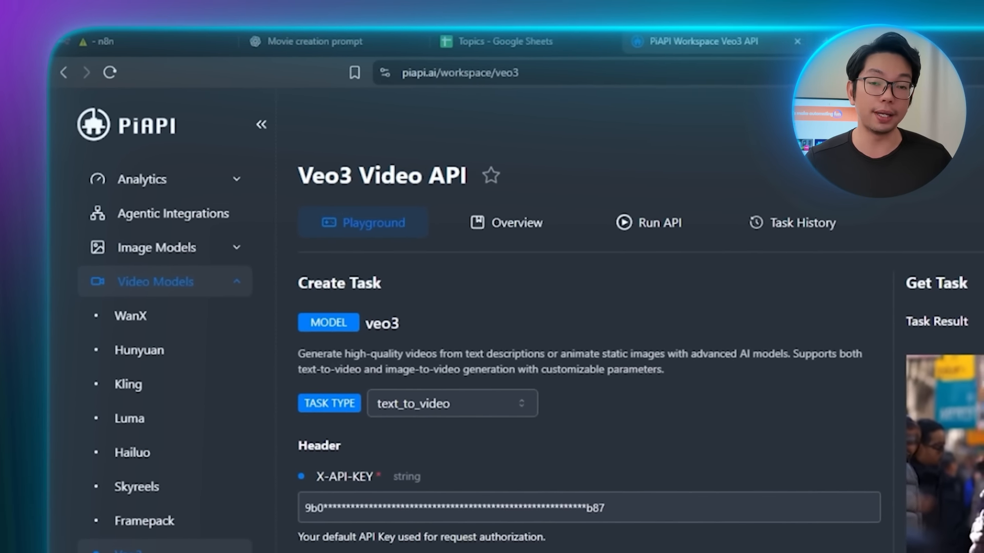
{"action": "left_click", "coordinate": [626, 235]}
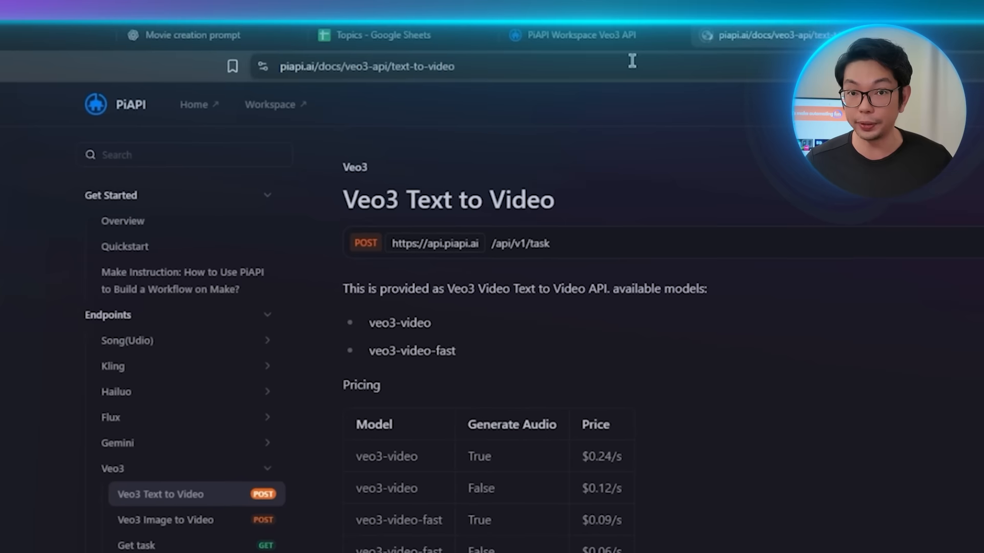
{"action": "left_click_drag", "start_coordinate": [416, 242], "coordinate": [254, 245]}
{"action": "right_click", "coordinate": [302, 247]}
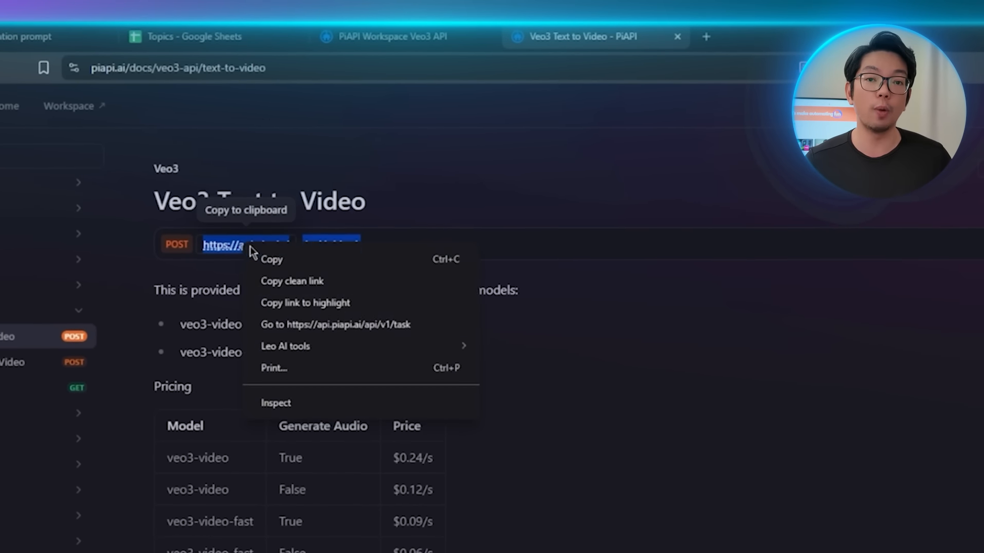
{"action": "left_click", "coordinate": [328, 256]}
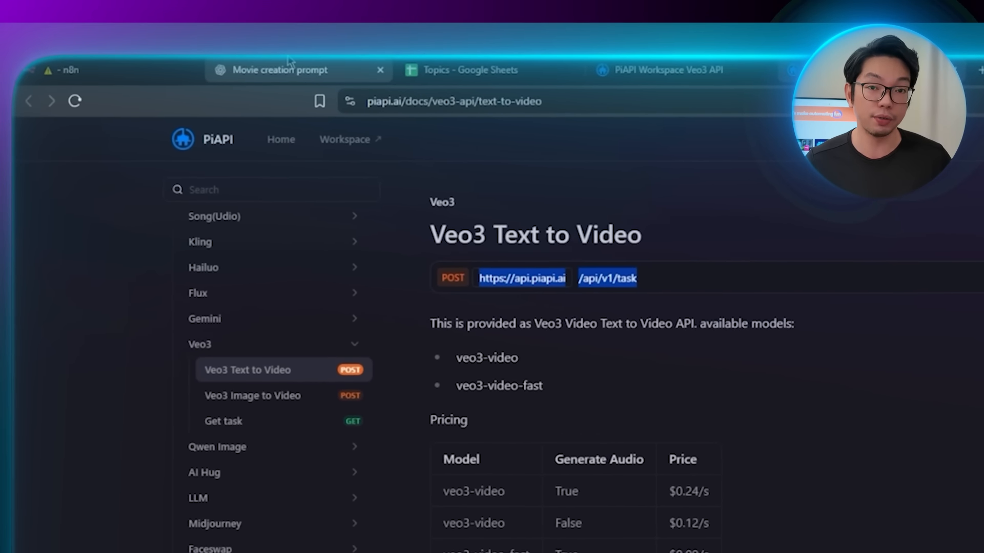
{"action": "left_click", "coordinate": [179, 66]}
{"action": "right_click", "coordinate": [691, 344]}
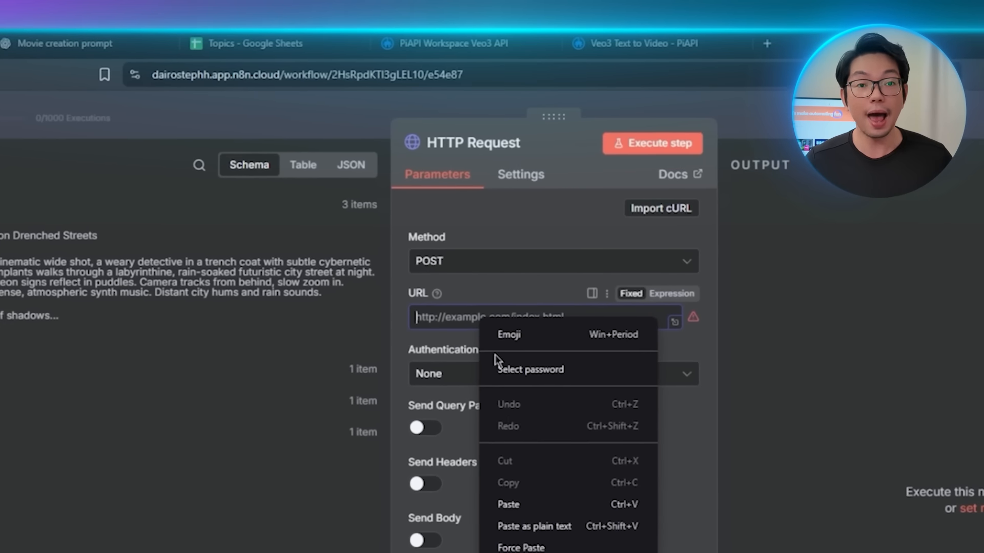
{"action": "left_click", "coordinate": [454, 498]}
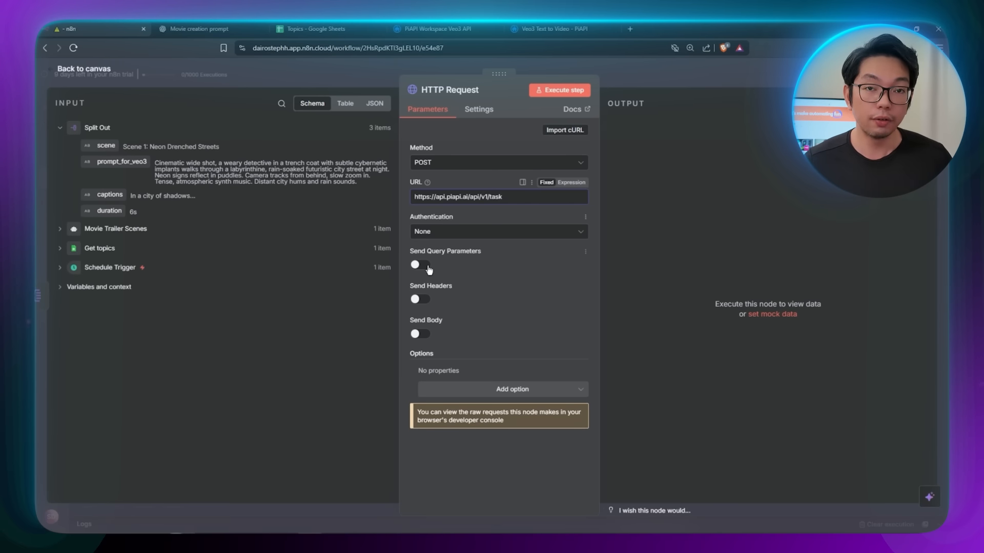
Enable headers on the HTTP Request and add a header named X-API-Key, copied from PiAPI's Veo3 Text to Video documentation
{"action": "left_click", "coordinate": [416, 299]}
{"action": "scroll", "coordinate": [443, 328], "scroll_direction": "down", "scroll_amount": 2}
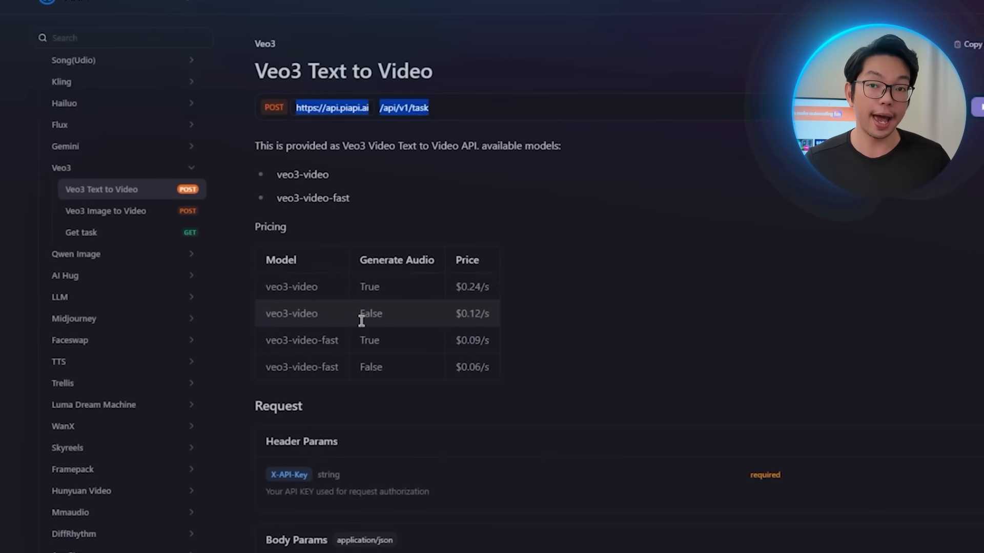
{"action": "scroll", "coordinate": [363, 321], "scroll_direction": "down", "scroll_amount": 4}
{"action": "left_click", "coordinate": [310, 285]}
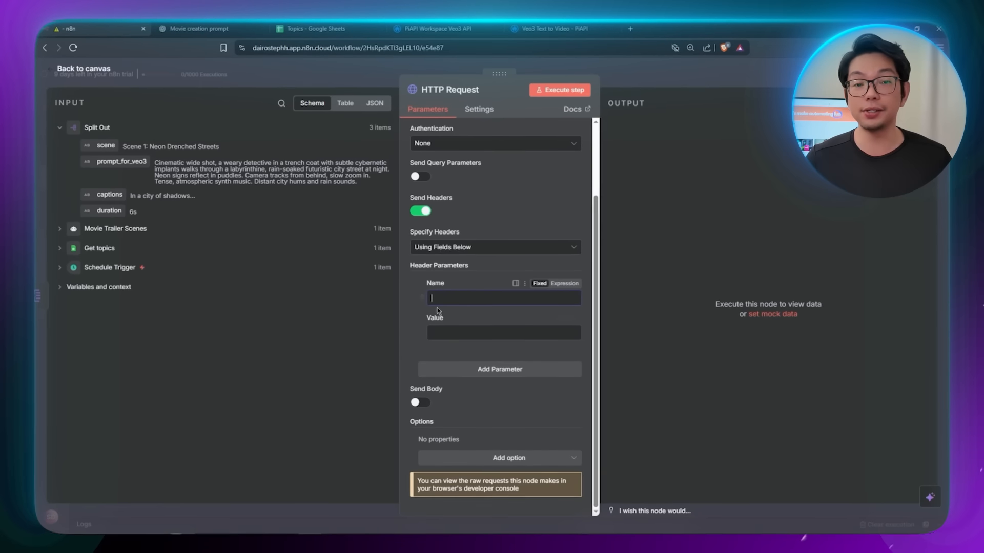
{"action": "right_click", "coordinate": [462, 298]}
{"action": "left_click", "coordinate": [497, 417]}
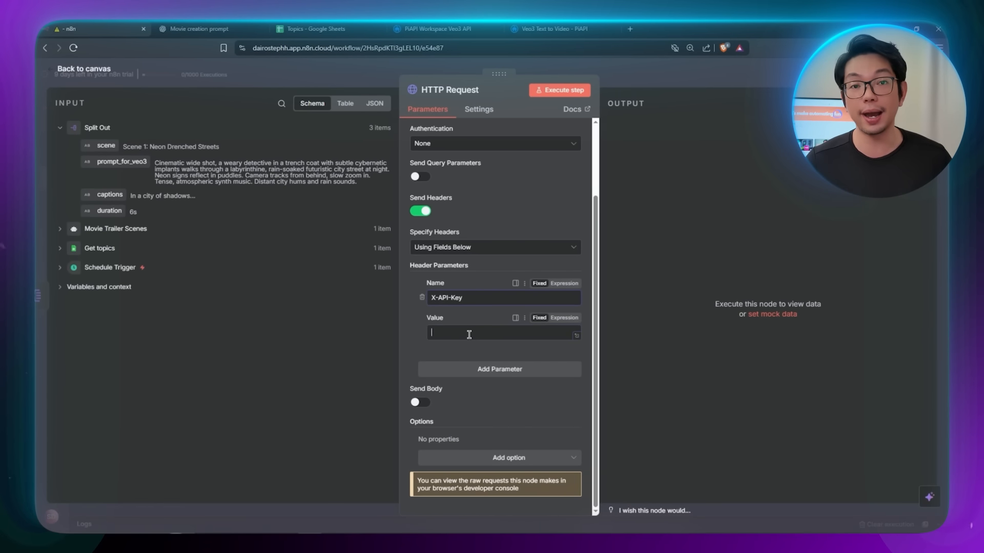
Copy the API key from the PiAPI workspace into the X-API-Key header's value
{"action": "left_click", "coordinate": [437, 29]}
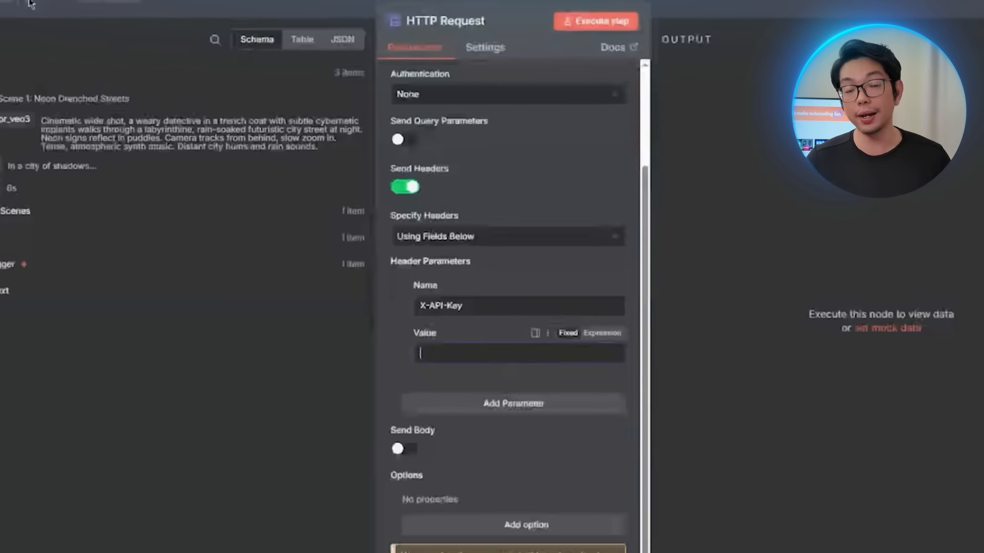
{"action": "right_click", "coordinate": [542, 354]}
{"action": "left_click", "coordinate": [579, 187]}
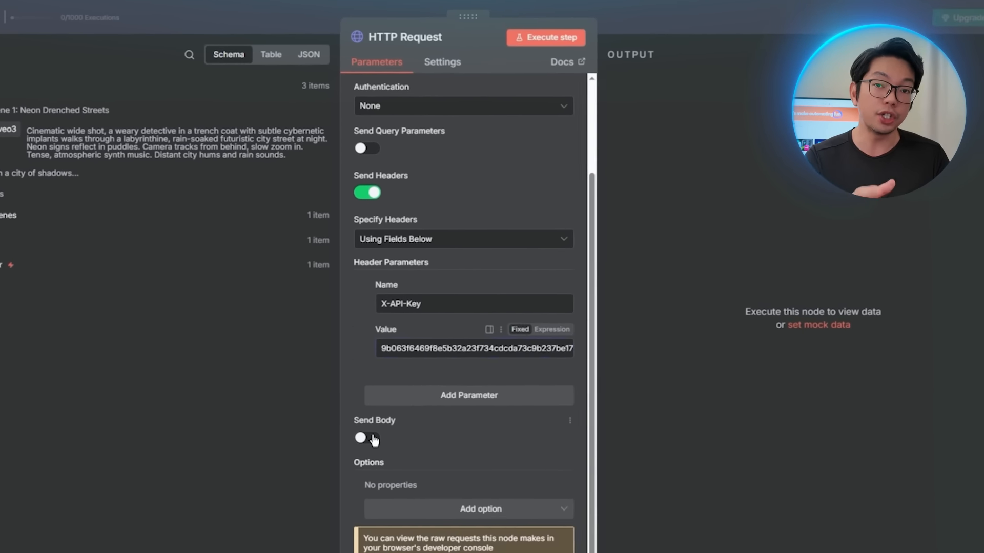
Enable the request body with JSON content and set it to be specified using JSON
{"action": "left_click", "coordinate": [412, 408]}
{"action": "scroll", "coordinate": [426, 405], "scroll_direction": "down", "scroll_amount": 3}
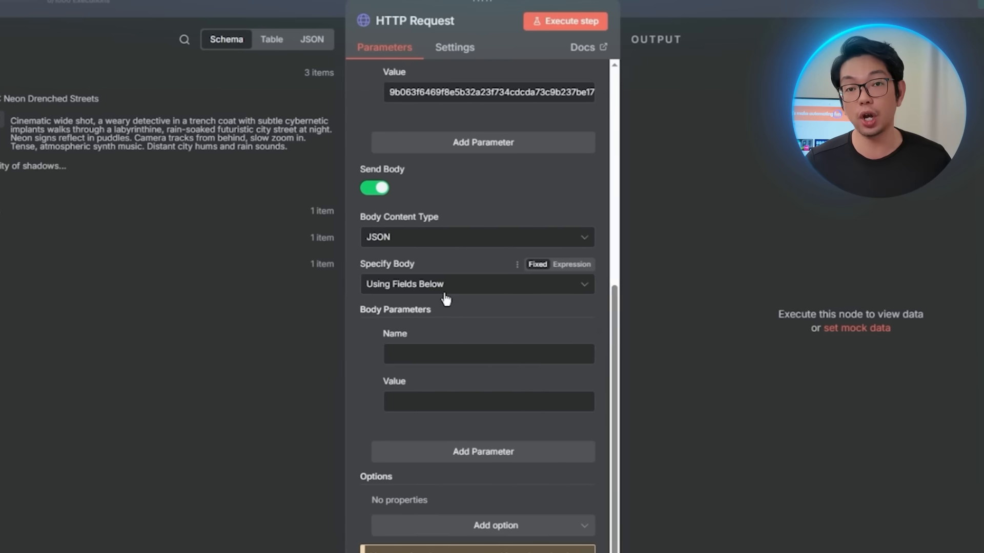
{"action": "left_click", "coordinate": [428, 285]}
{"action": "left_click", "coordinate": [405, 344]}
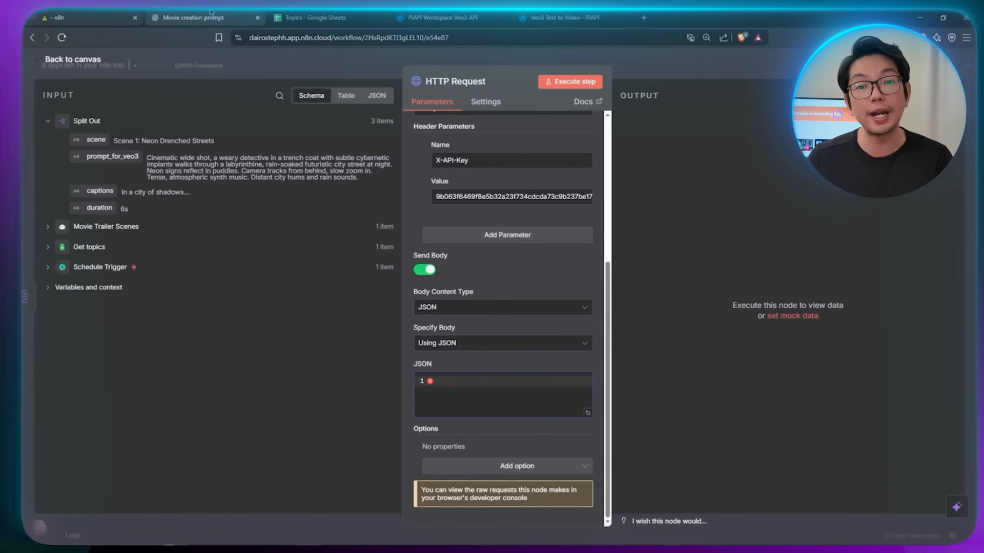
Copy the veo3-video-fast JSON body from the ChatGPT conversation into the HTTP Request's JSON field and check it in the enlarged editor
{"action": "left_click", "coordinate": [255, 32]}
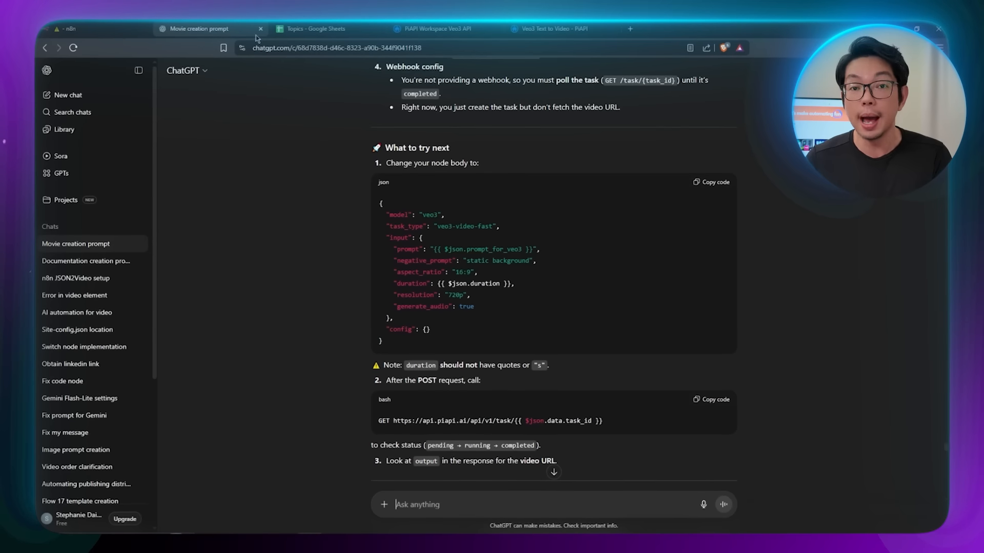
{"action": "left_click", "coordinate": [710, 182]}
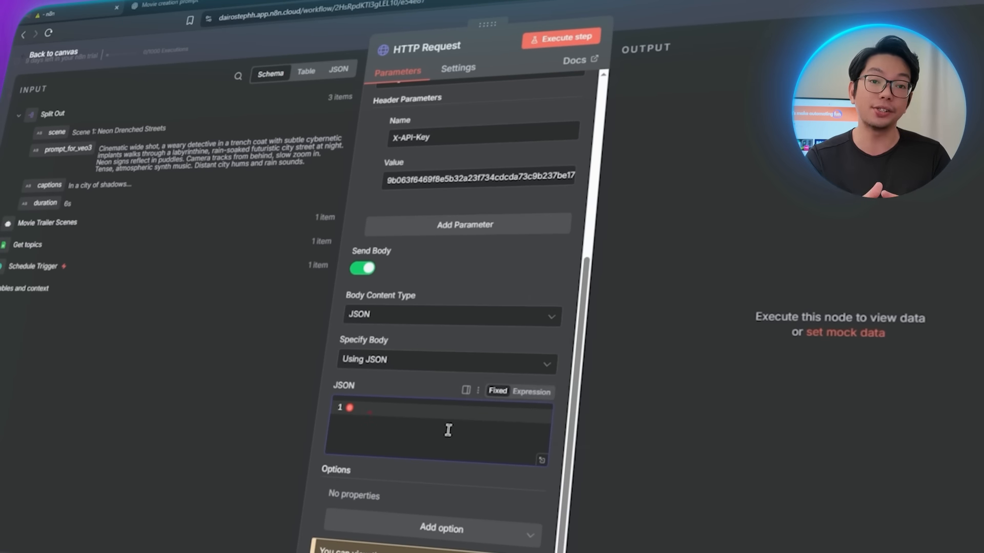
{"action": "right_click", "coordinate": [448, 430]}
{"action": "left_click", "coordinate": [566, 268]}
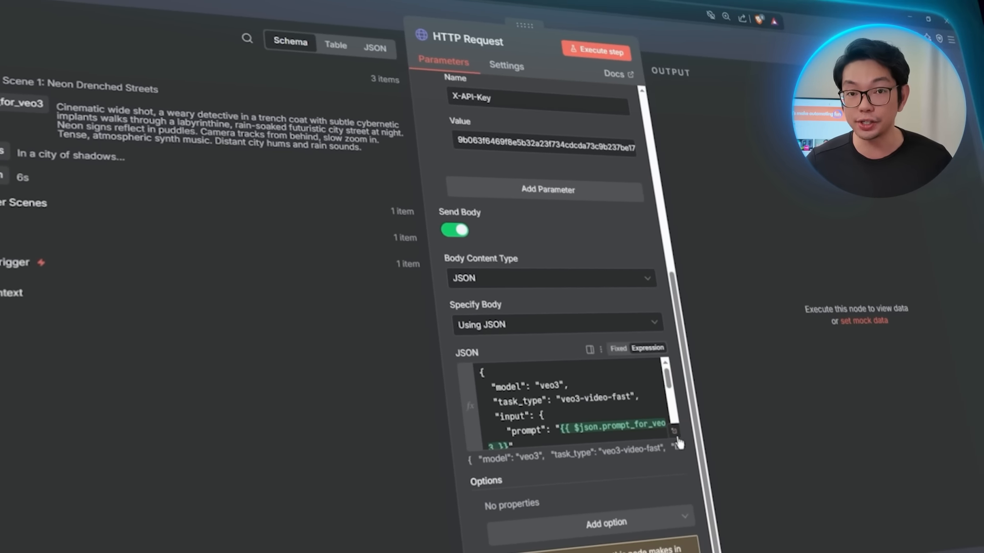
{"action": "left_click", "coordinate": [677, 437]}
{"action": "key", "text": "Escape"}
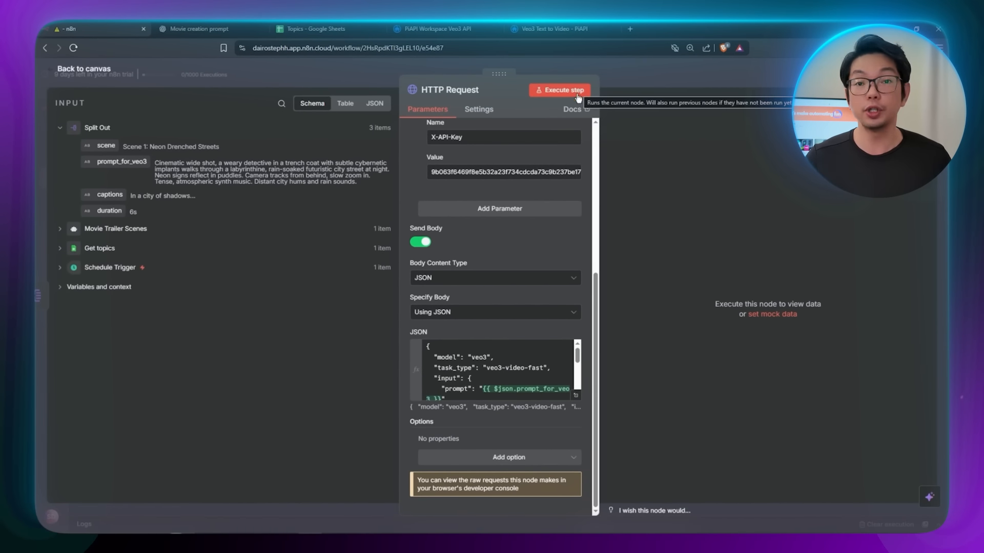
Add batching with 1 item per batch and a 10000 ms interval, and rename the node Generate Videos
{"action": "left_click", "coordinate": [501, 458]}
{"action": "left_click", "coordinate": [504, 323]}
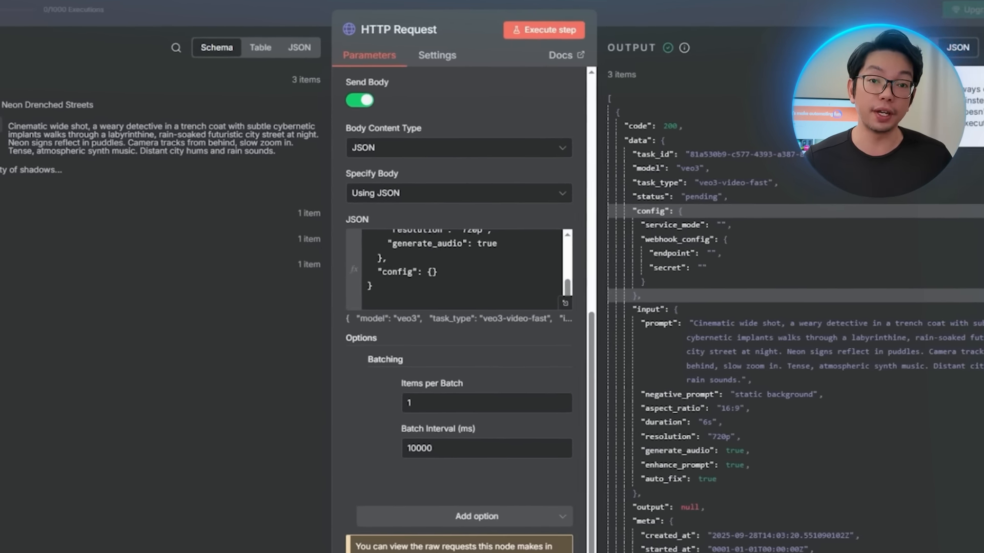
{"action": "left_click", "coordinate": [418, 37]}
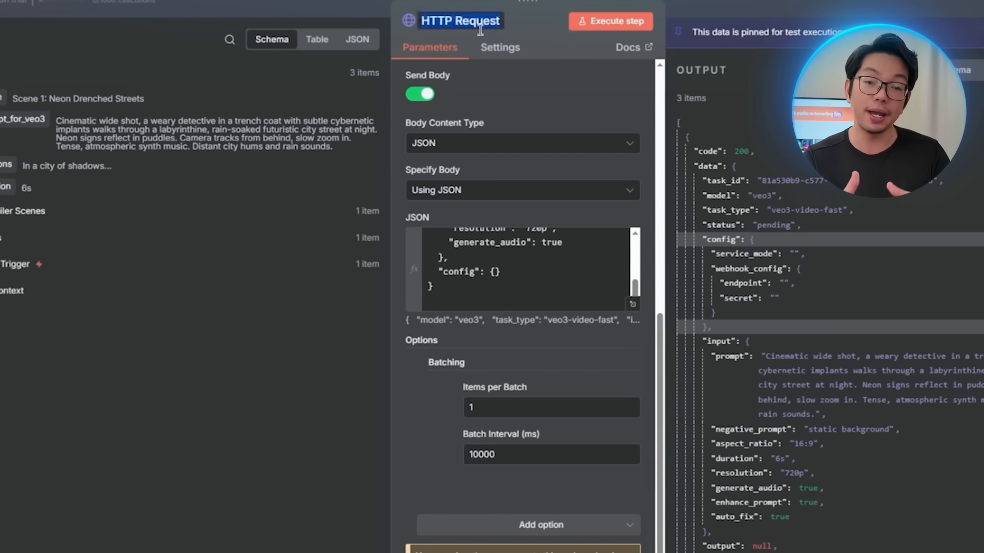
{"action": "type", "text": "Gene"}
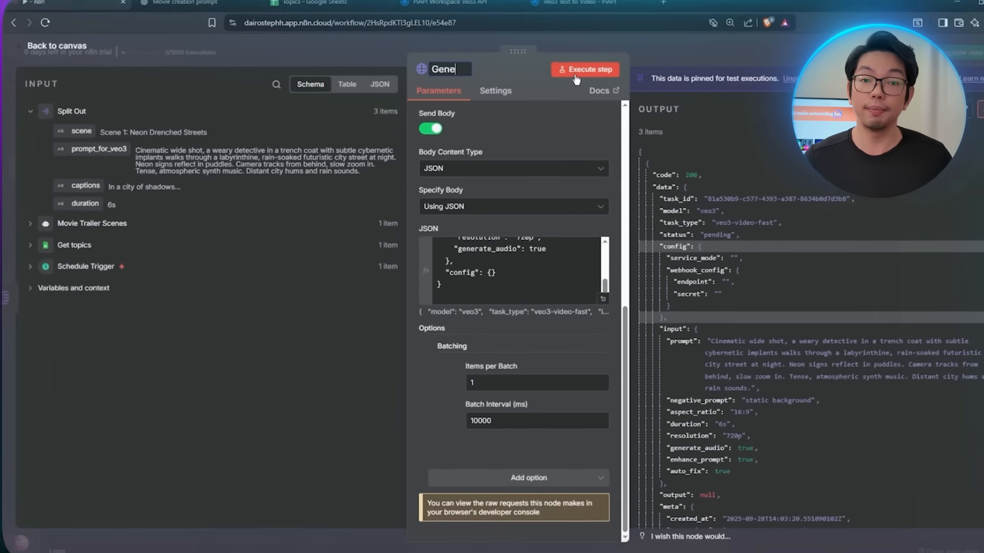
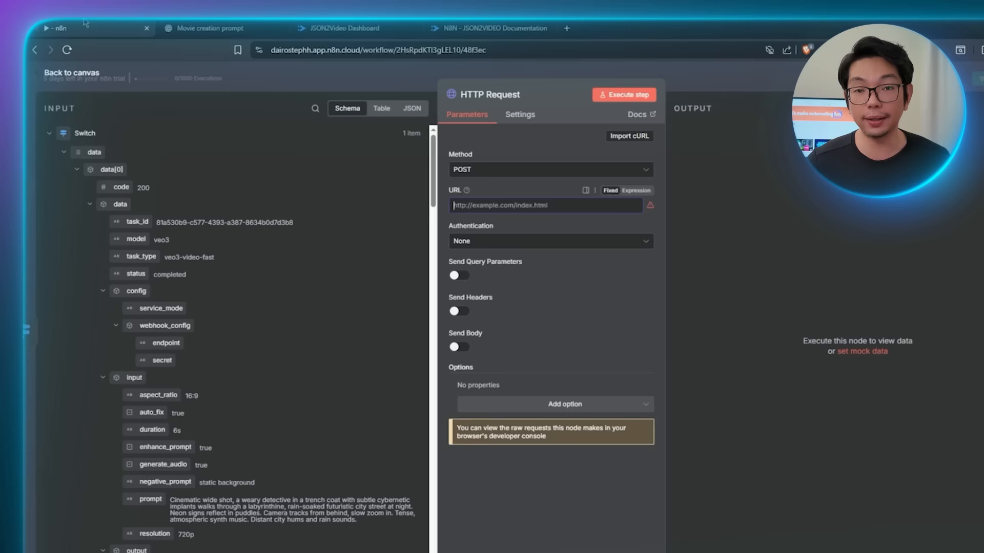
{"action": "right_click", "coordinate": [511, 206]}
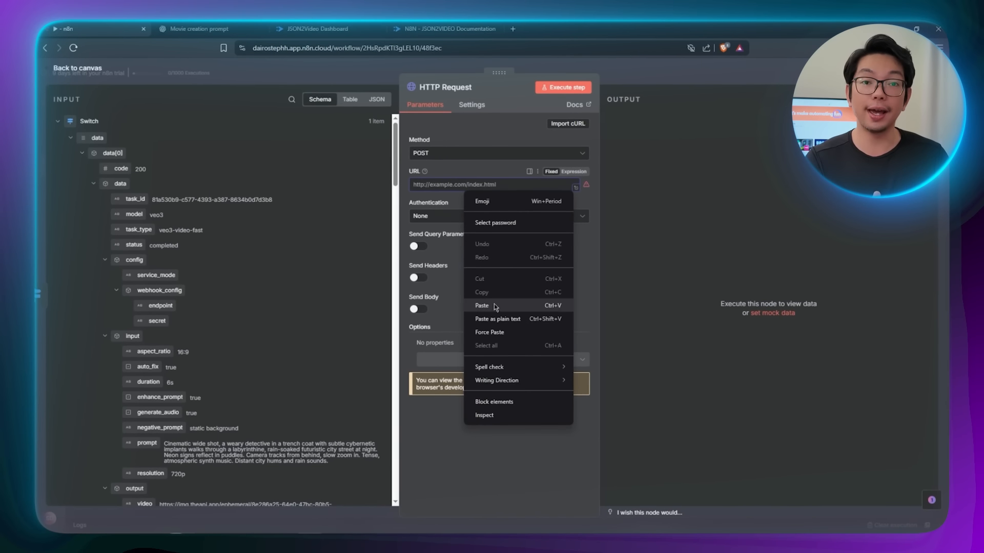
{"action": "left_click", "coordinate": [494, 305]}
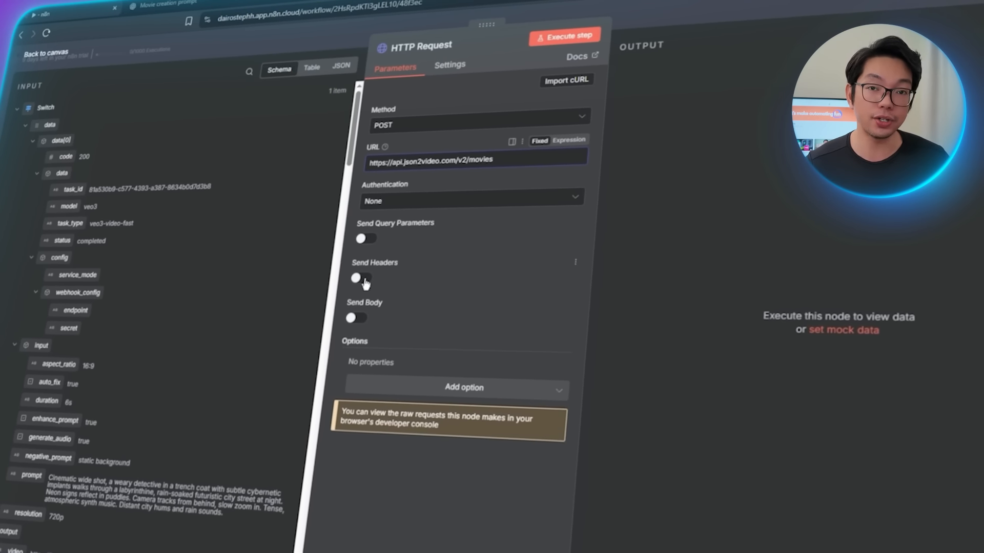
{"action": "left_click", "coordinate": [364, 282]}
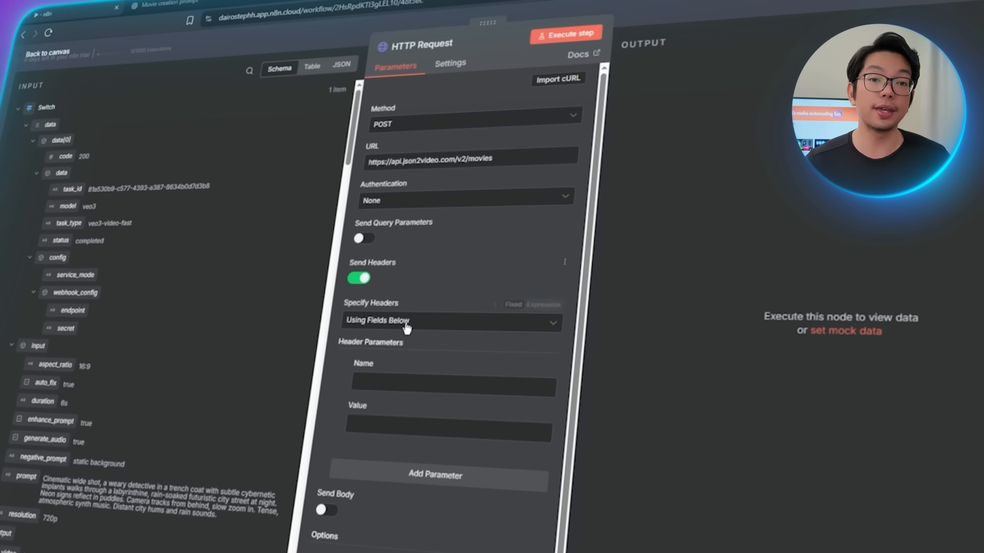
{"action": "left_click", "coordinate": [445, 387]}
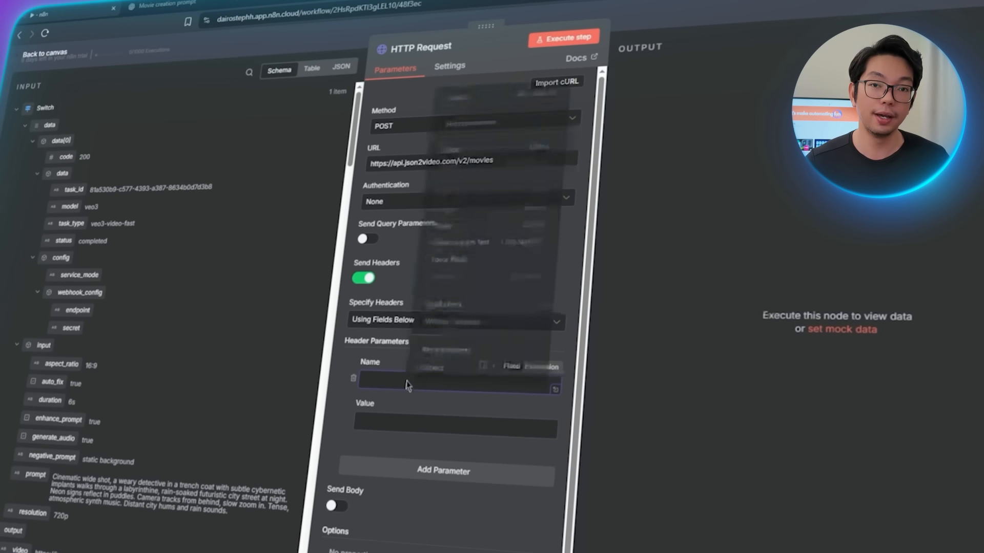
{"action": "right_click", "coordinate": [410, 382]}
{"action": "left_click", "coordinate": [485, 241]}
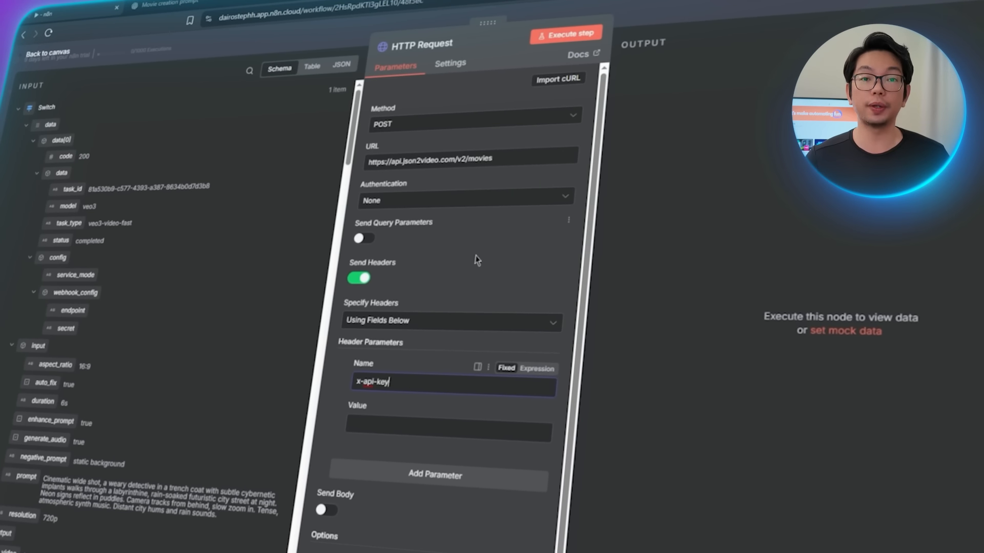
Copy the API key from the JSON2Video dashboard into the x-api-key header's value
{"action": "left_click", "coordinate": [424, 427]}
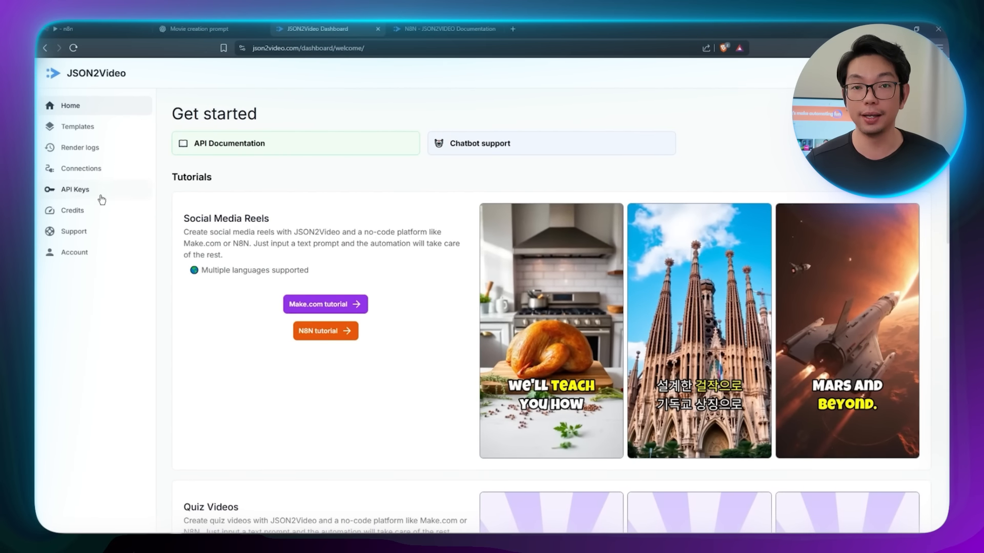
{"action": "left_click", "coordinate": [101, 199]}
{"action": "left_click", "coordinate": [637, 221]}
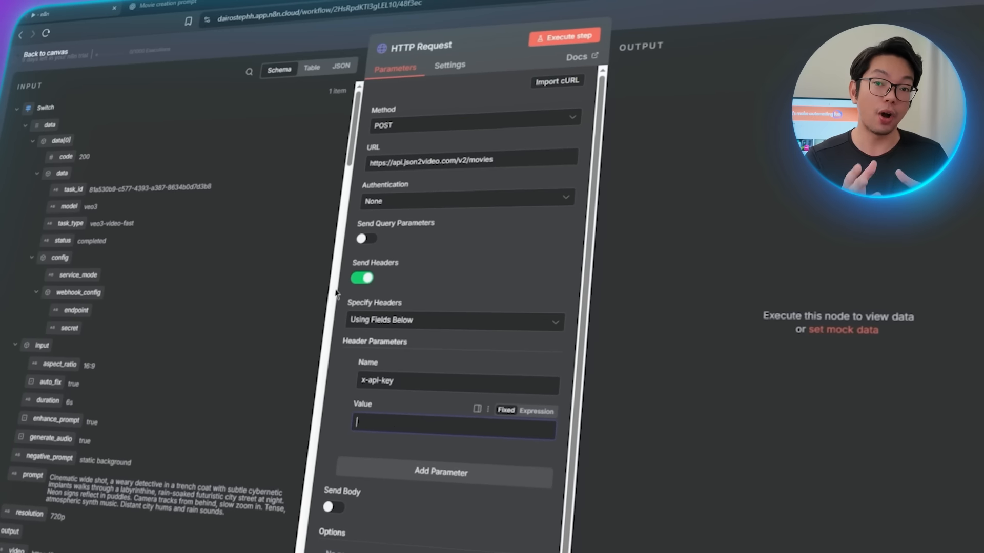
{"action": "right_click", "coordinate": [461, 482]}
{"action": "left_click", "coordinate": [457, 279]}
Enable the JSON2Video request's body with JSON content and set it to be specified using JSON
{"action": "scroll", "coordinate": [446, 316], "scroll_direction": "down", "scroll_amount": 1}
{"action": "left_click", "coordinate": [327, 510]}
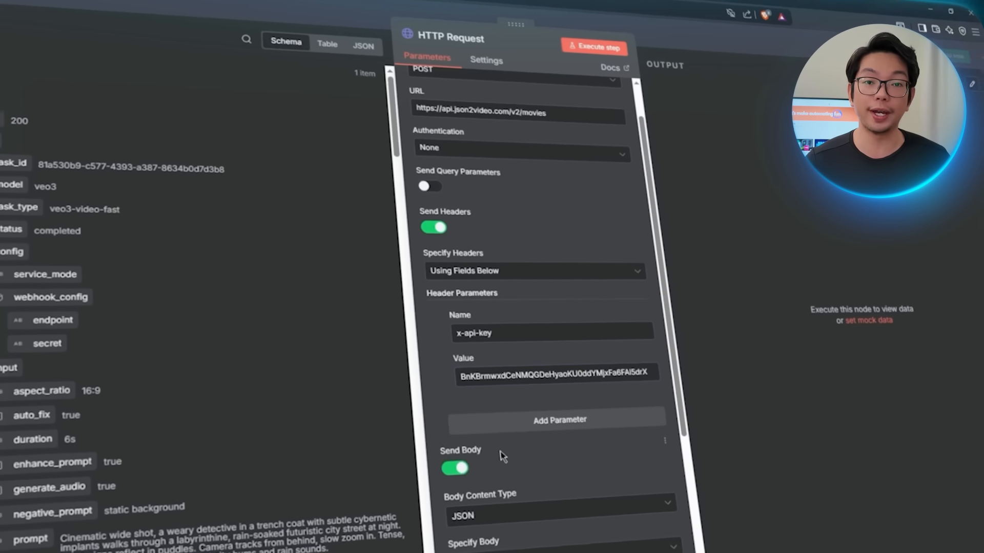
{"action": "scroll", "coordinate": [382, 482], "scroll_direction": "down", "scroll_amount": 3}
{"action": "left_click", "coordinate": [545, 356]}
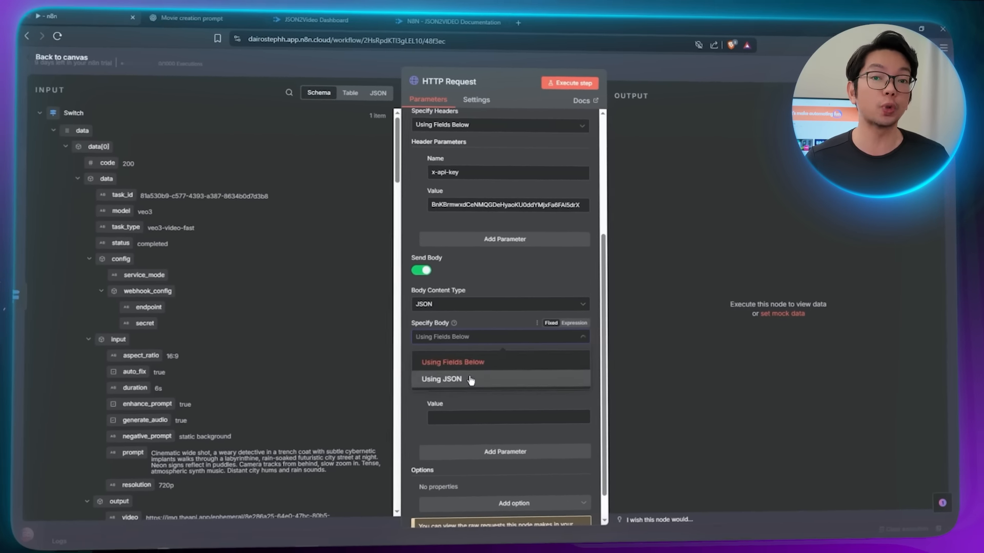
{"action": "left_click", "coordinate": [467, 377]}
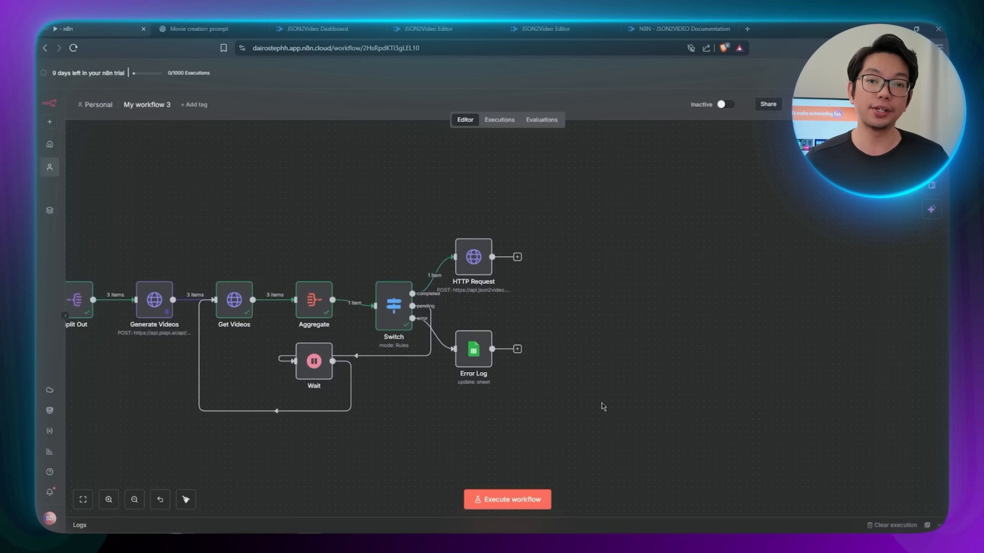
Switch to the JSON2Video dashboard and open the first New template from Movie Templates in the visual editor
{"action": "left_click", "coordinate": [293, 30]}
{"action": "left_click", "coordinate": [892, 180]}
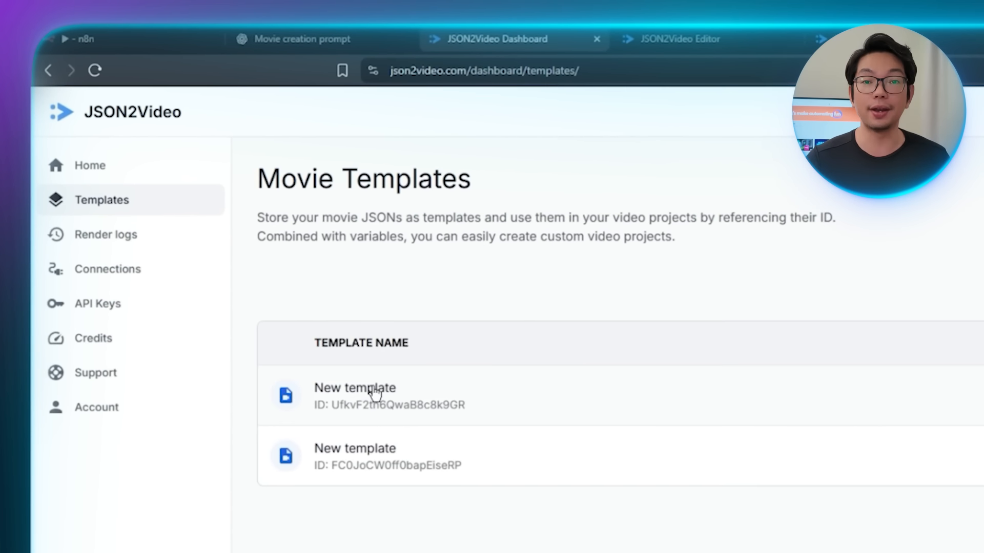
{"action": "left_click", "coordinate": [377, 394]}
Add a Video element to Scene 1 of the movie template
{"action": "left_click", "coordinate": [88, 183]}
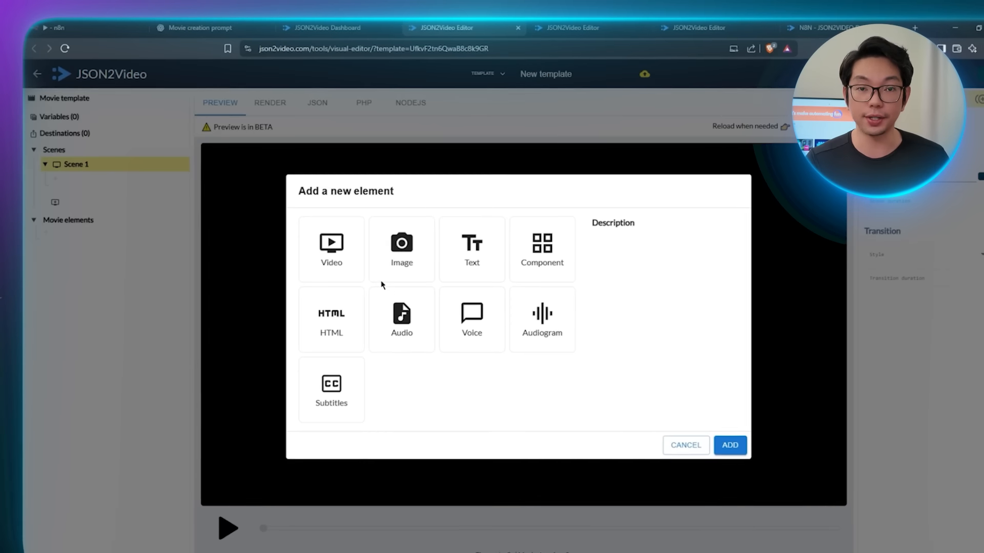
{"action": "left_click", "coordinate": [336, 251]}
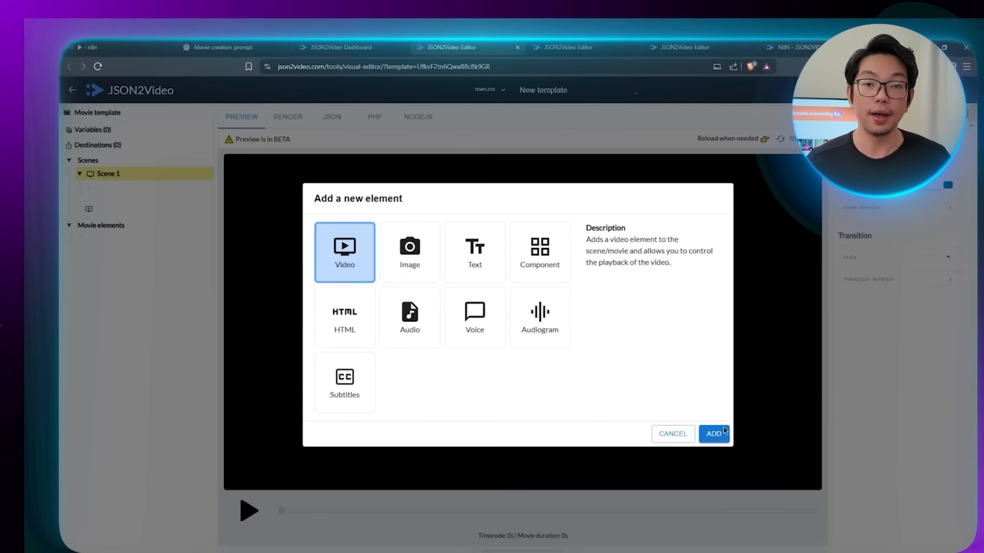
{"action": "left_click", "coordinate": [747, 456]}
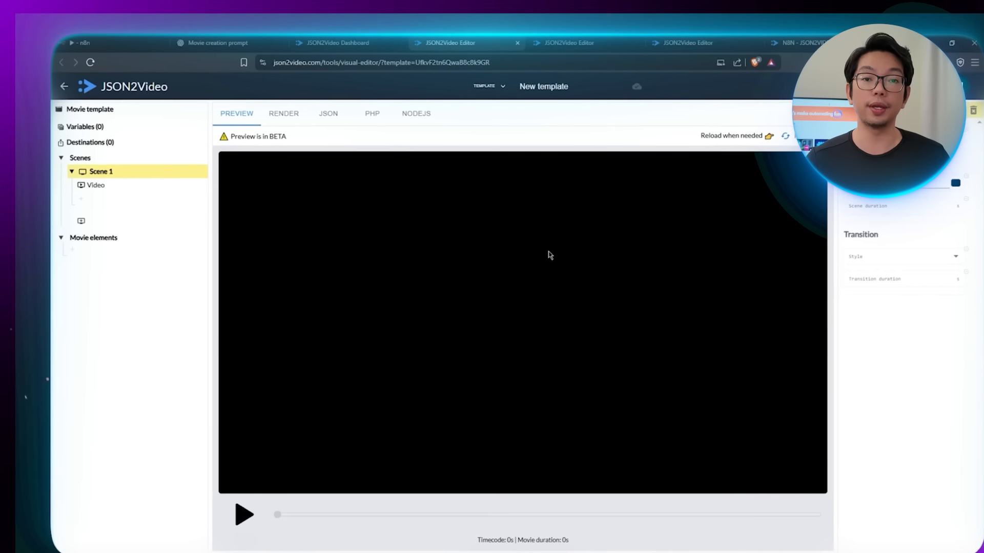
Open the source chooser for Scene 1's Video element and copy the first video's output URL from the Get Videos node in n8n
{"action": "left_click", "coordinate": [133, 184]}
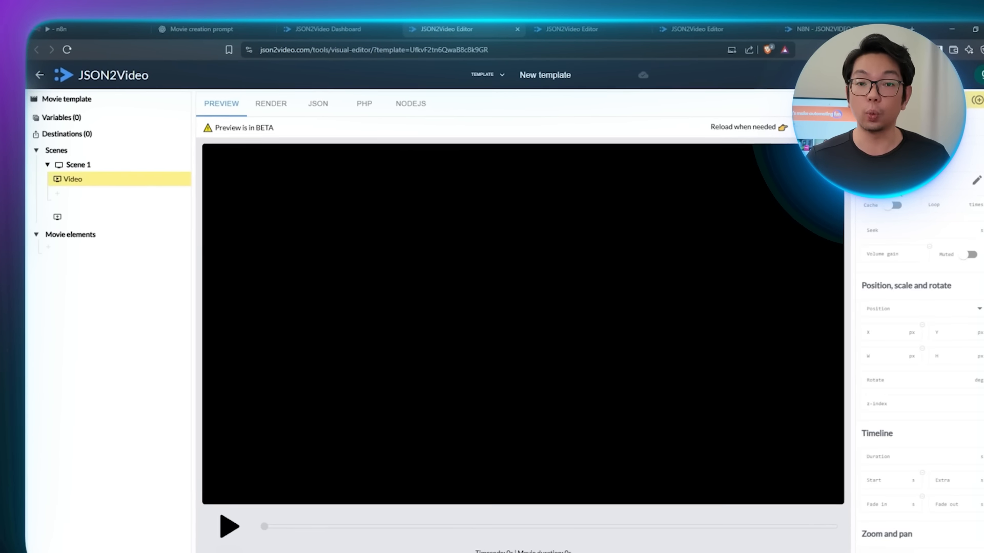
{"action": "left_click", "coordinate": [972, 184]}
{"action": "left_click", "coordinate": [380, 237]}
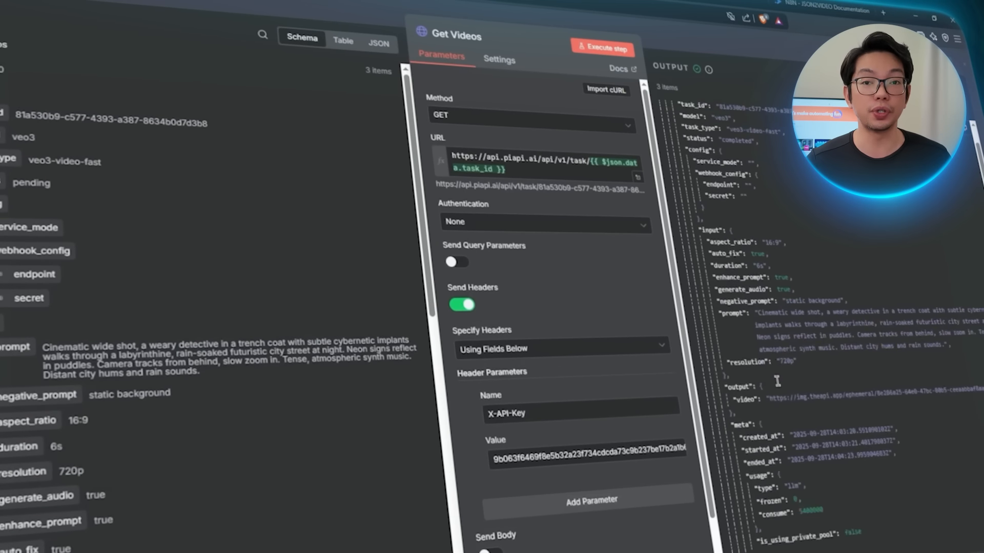
{"action": "scroll", "coordinate": [777, 381], "scroll_direction": "down", "scroll_amount": 2}
{"action": "left_click_drag", "start_coordinate": [663, 270], "coordinate": [846, 269]}
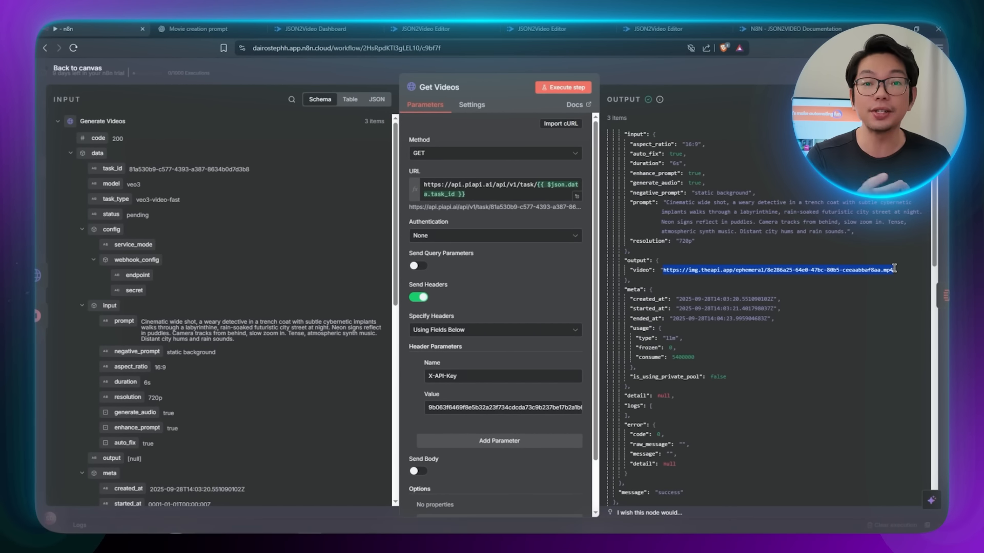
{"action": "left_click", "coordinate": [818, 285]}
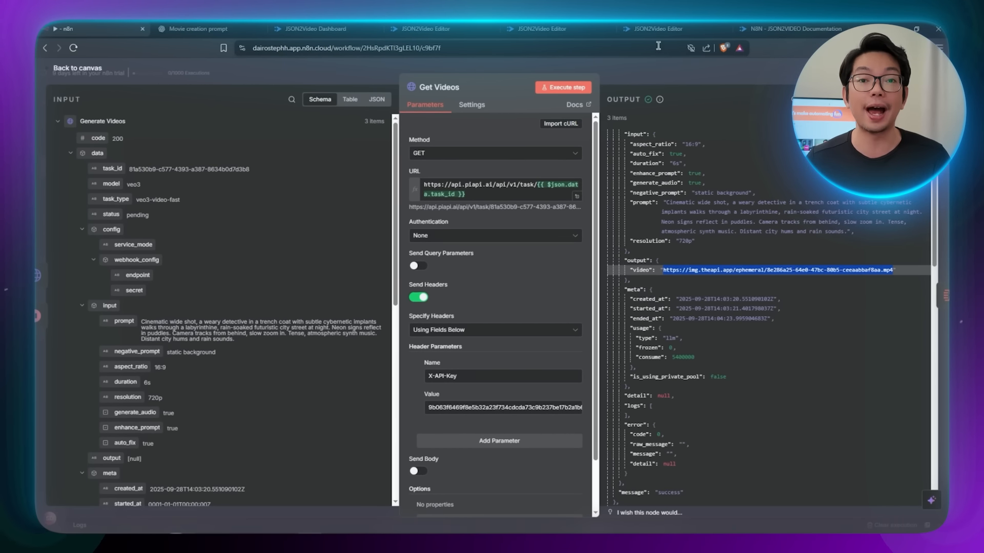
Use the copied MP4 URL as the source of Scene 1's Video element in JSON2Video and save it scaled to fit
{"action": "left_click", "coordinate": [418, 27]}
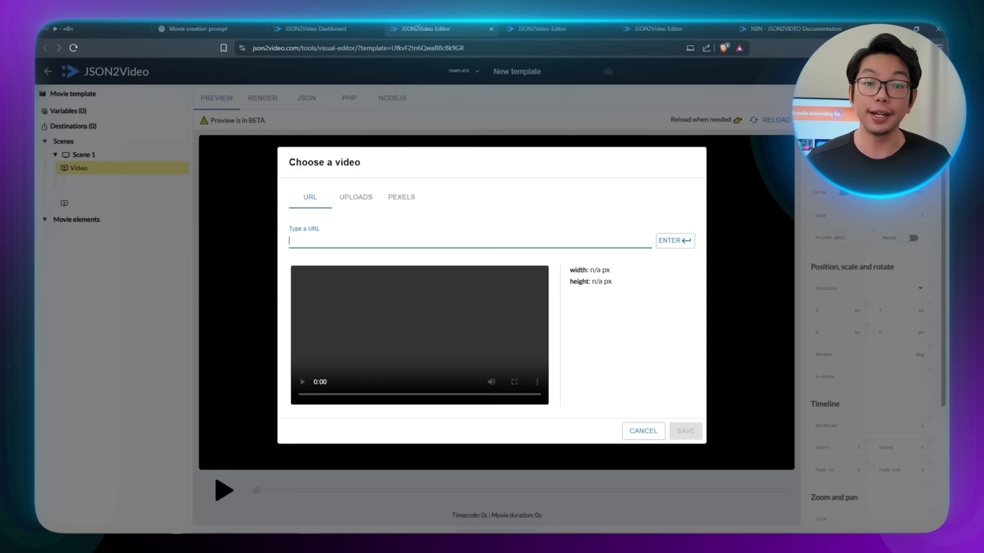
{"action": "right_click", "coordinate": [405, 243]}
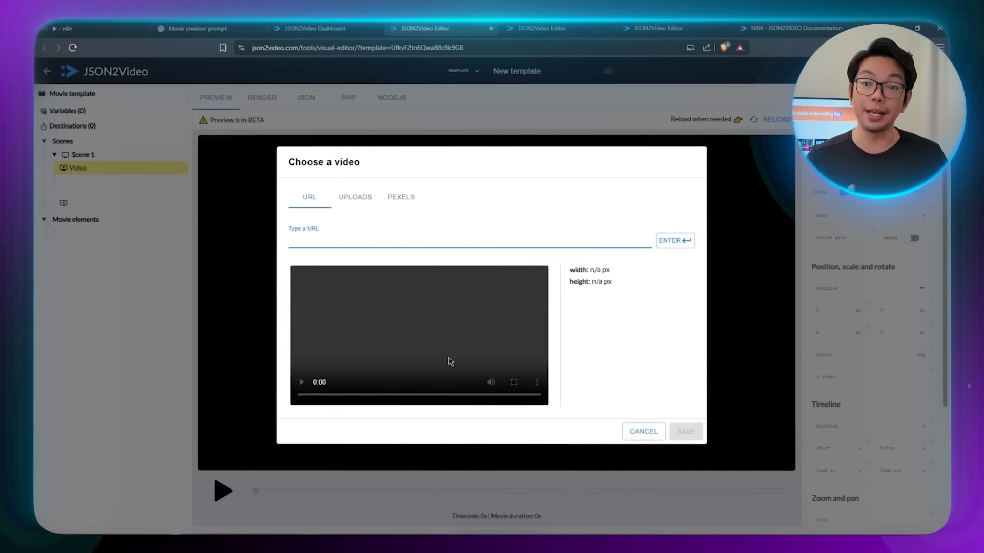
{"action": "left_click", "coordinate": [449, 357]}
{"action": "left_click", "coordinate": [675, 241]}
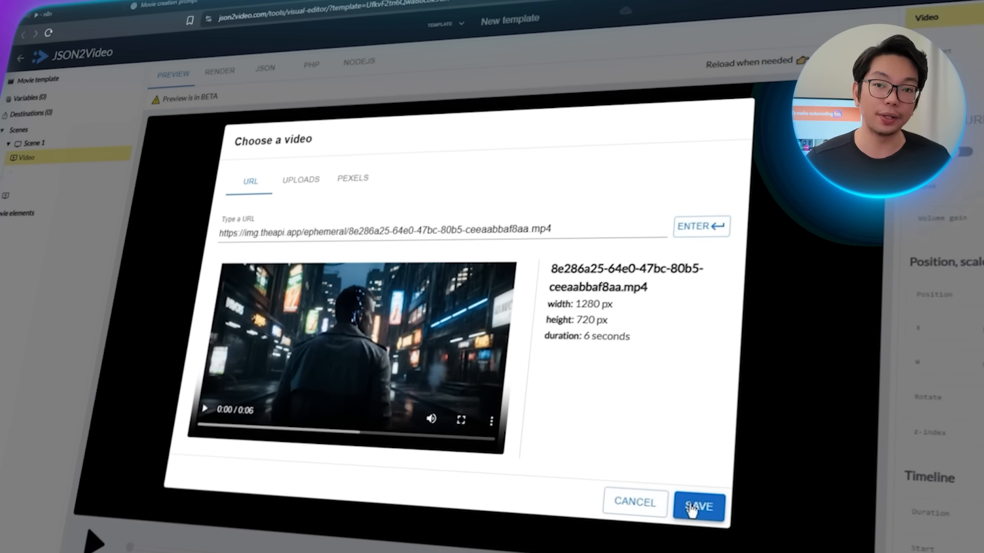
{"action": "left_click", "coordinate": [692, 510]}
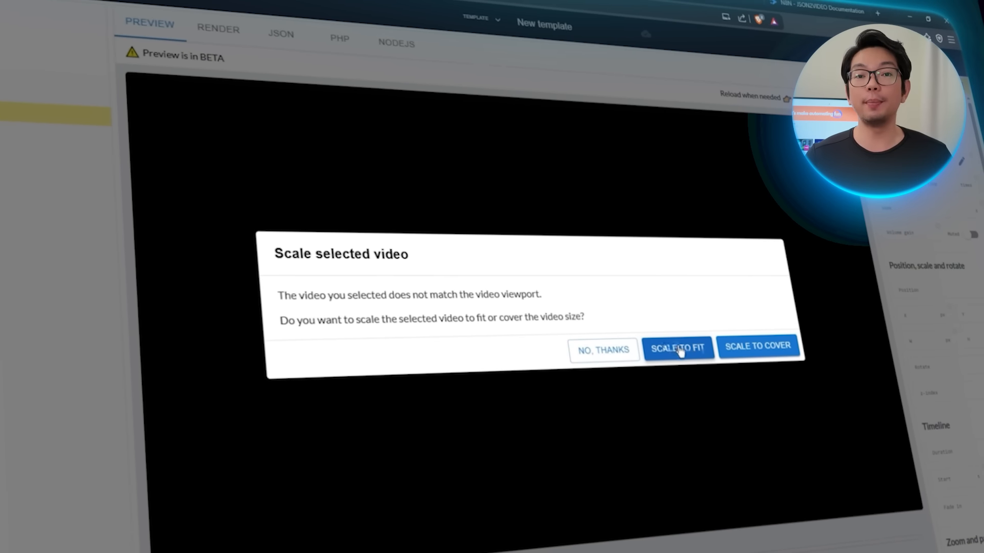
{"action": "left_click", "coordinate": [684, 351]}
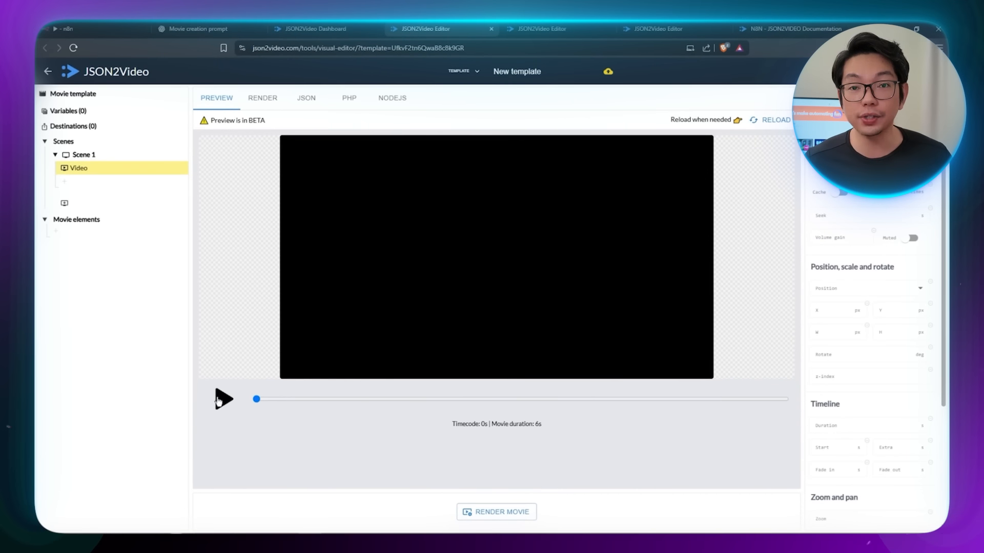
Play the reloaded preview and enlarge the video to about 1924 × 1085 px so that it fills the frame
{"action": "left_click", "coordinate": [220, 399]}
{"action": "left_click", "coordinate": [768, 120]}
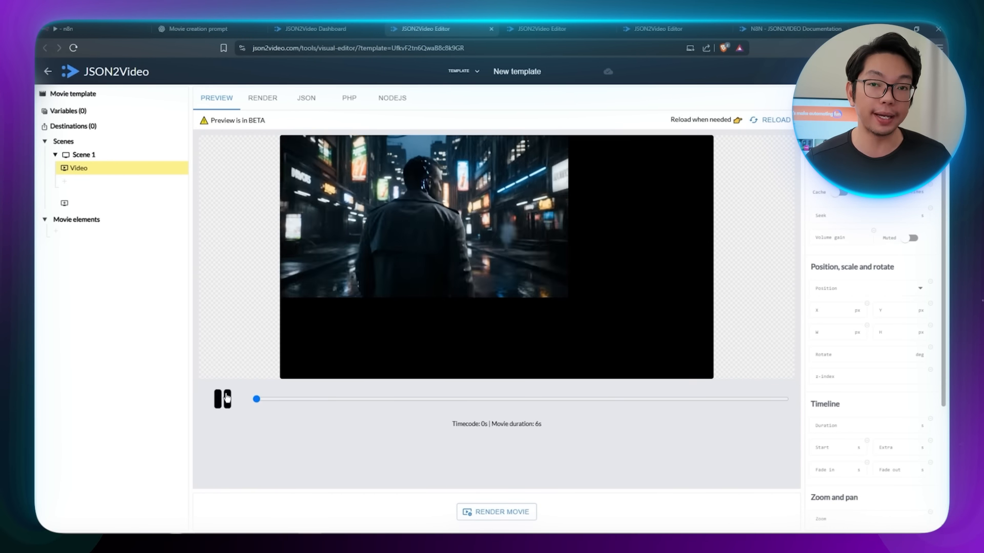
{"action": "left_click_drag", "start_coordinate": [706, 373], "coordinate": [710, 375]}
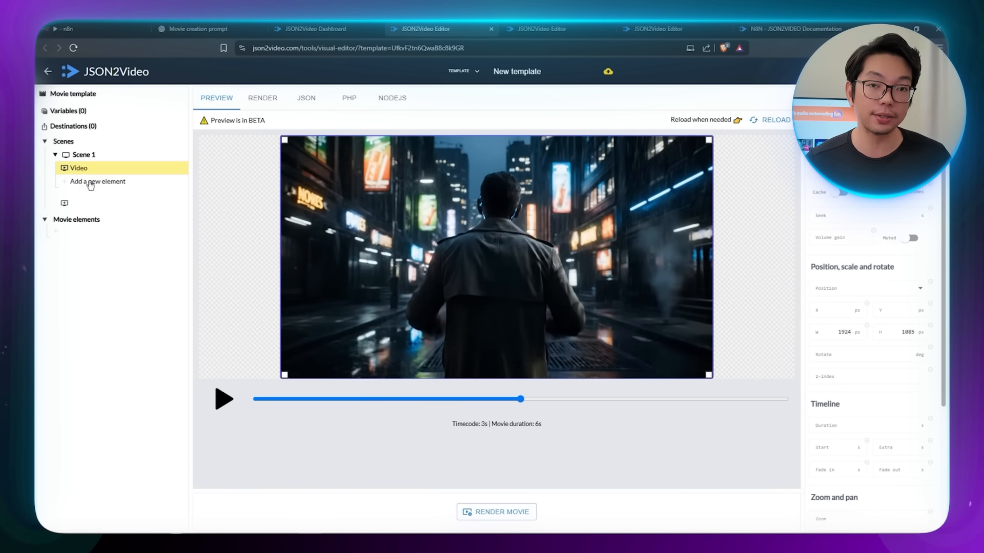
Add a Text element with the Text fade in style to Scene 1
{"action": "left_click", "coordinate": [90, 183]}
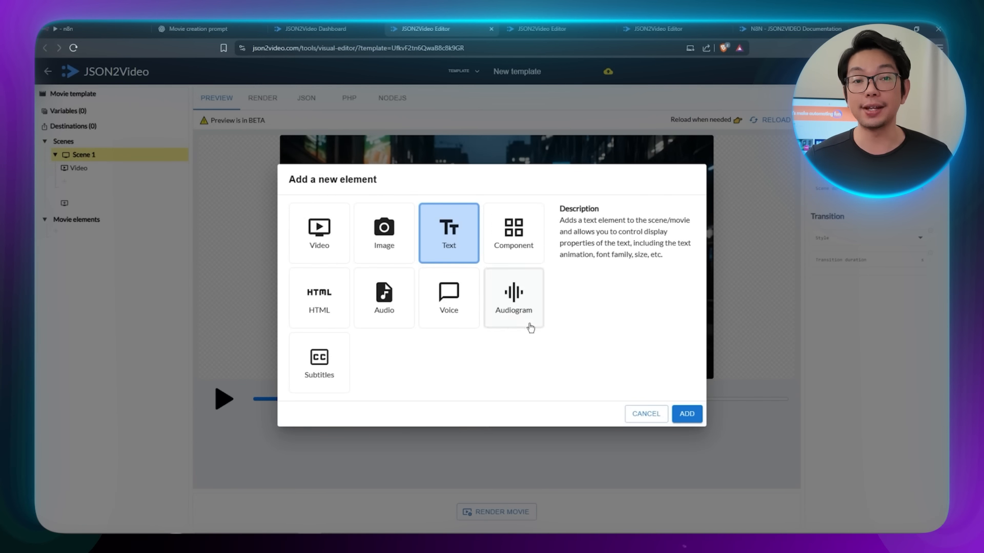
{"action": "left_click", "coordinate": [687, 414]}
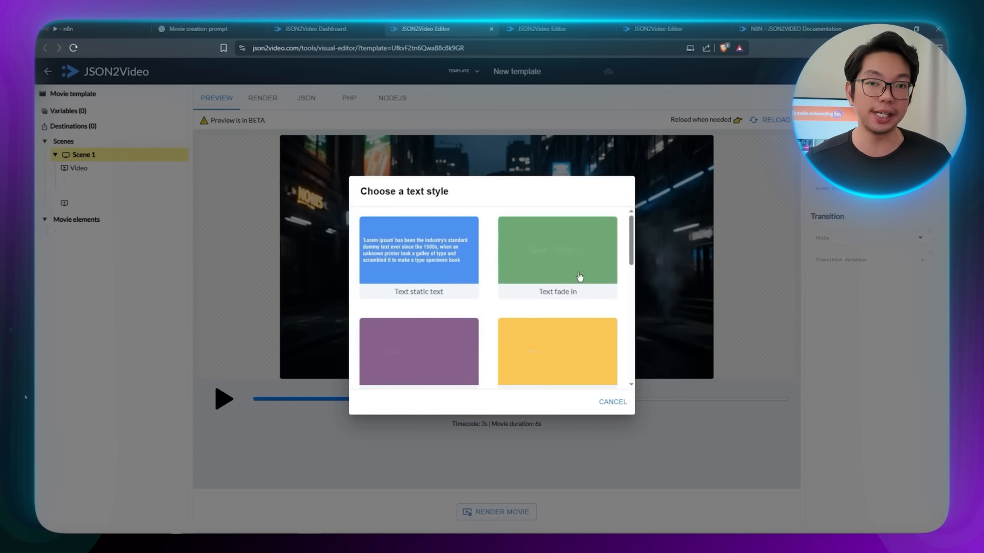
{"action": "left_click", "coordinate": [579, 278]}
{"action": "left_click", "coordinate": [137, 184]}
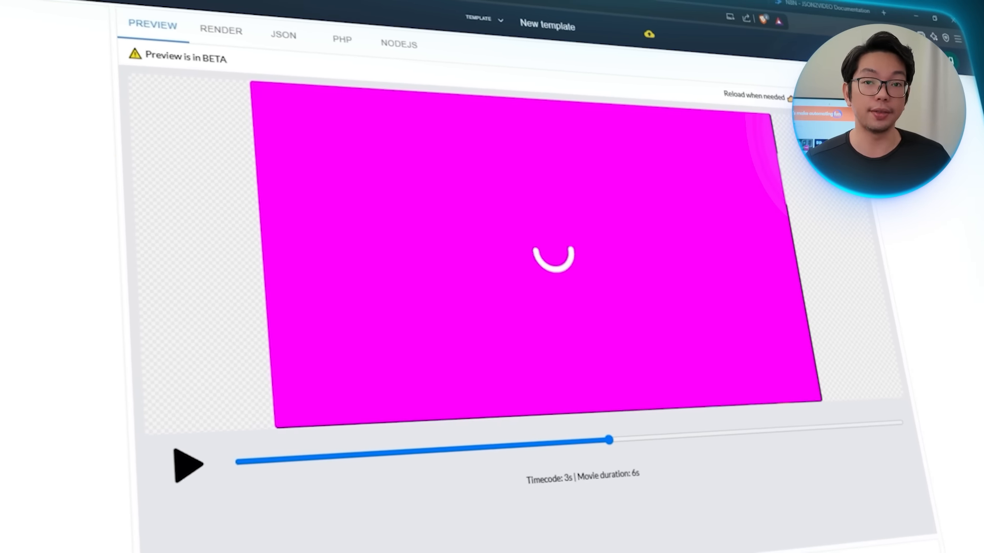
Add a second scene with the same Video and Sample Text elements, plus a third new scene
{"action": "left_click", "coordinate": [49, 230]}
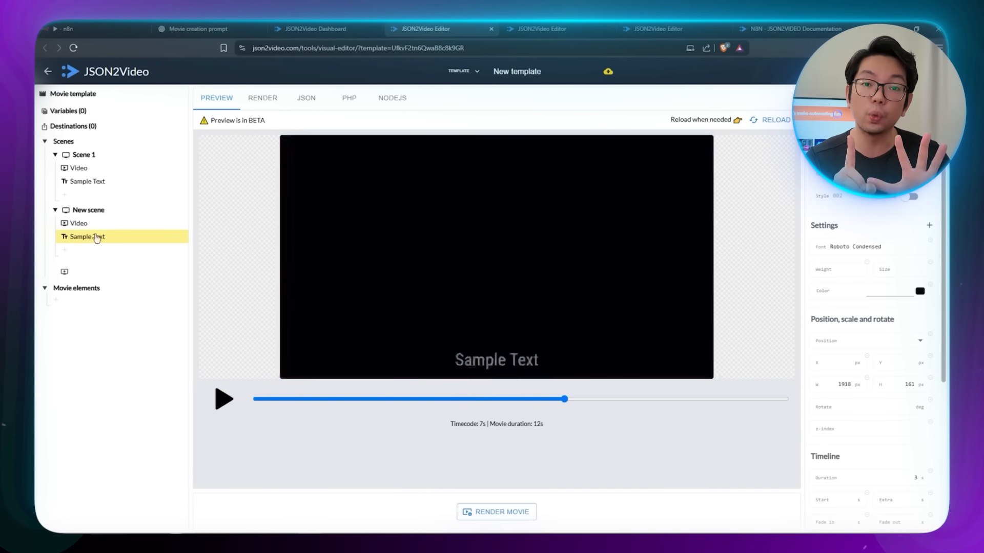
{"action": "left_click", "coordinate": [64, 272]}
{"action": "left_click", "coordinate": [97, 279]}
{"action": "left_click", "coordinate": [253, 280]}
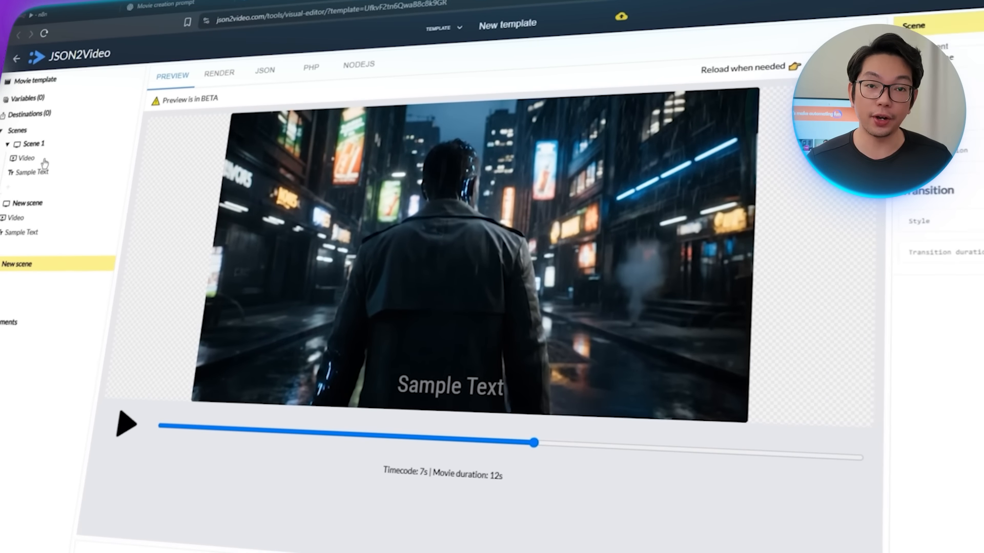
Copy the Video and Sample Text elements into the third scene and duplicate scenes until the template has five
{"action": "left_click", "coordinate": [44, 160]}
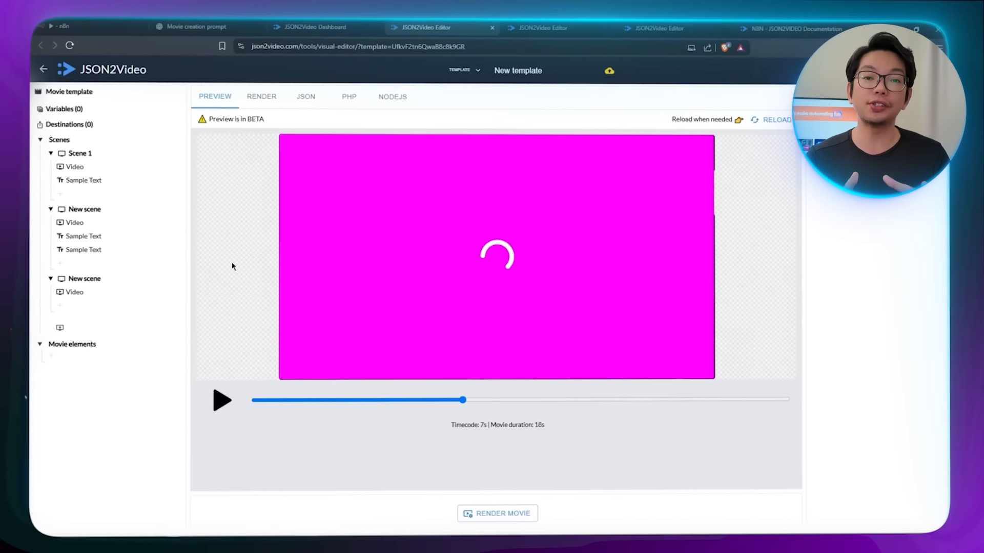
{"action": "left_click_drag", "start_coordinate": [43, 230], "coordinate": [67, 283]}
{"action": "left_click", "coordinate": [89, 266]}
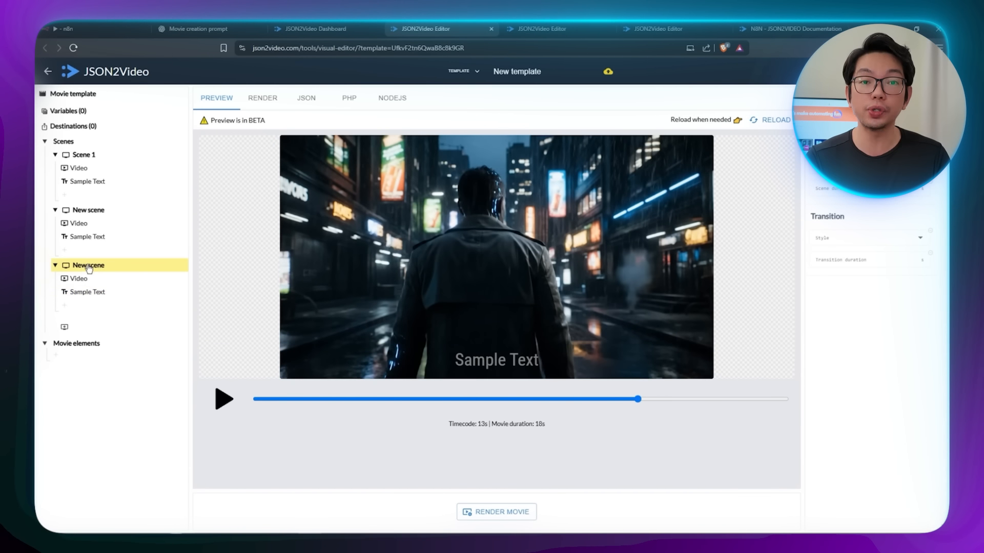
{"action": "left_click", "coordinate": [913, 98]}
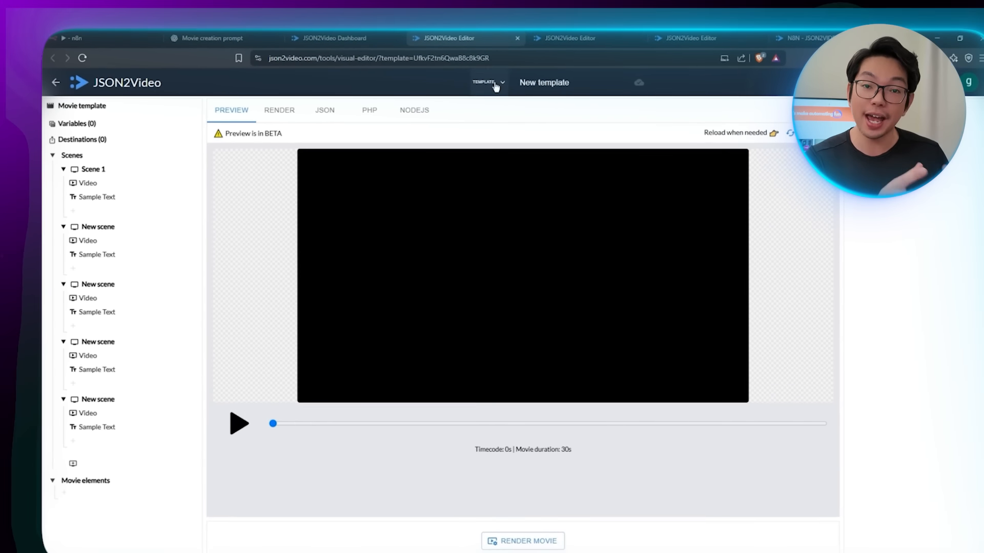
Open the template's JSON for editing and select the src URL of Scene 1's video
{"action": "left_click", "coordinate": [496, 85]}
{"action": "left_click", "coordinate": [510, 182]}
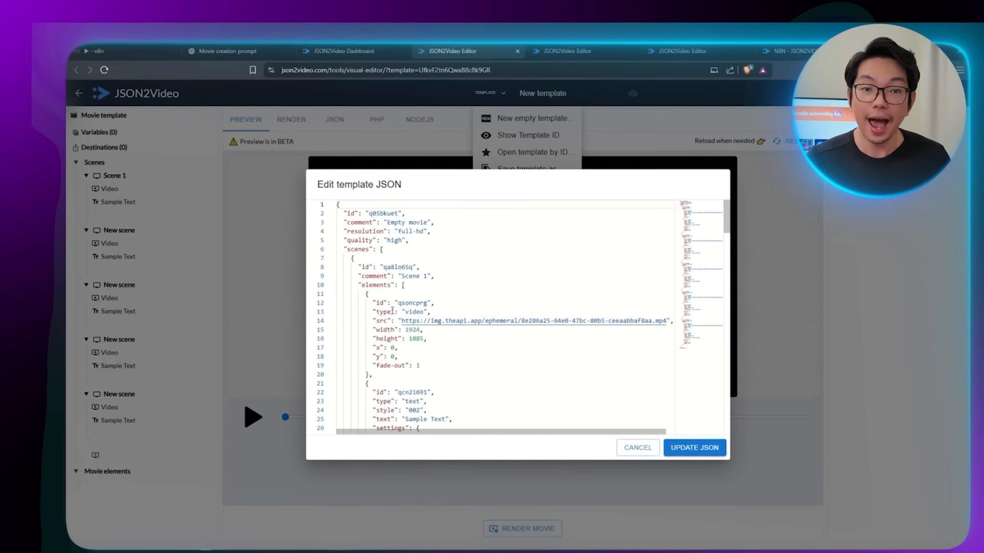
{"action": "left_click_drag", "start_coordinate": [402, 321], "coordinate": [662, 321]}
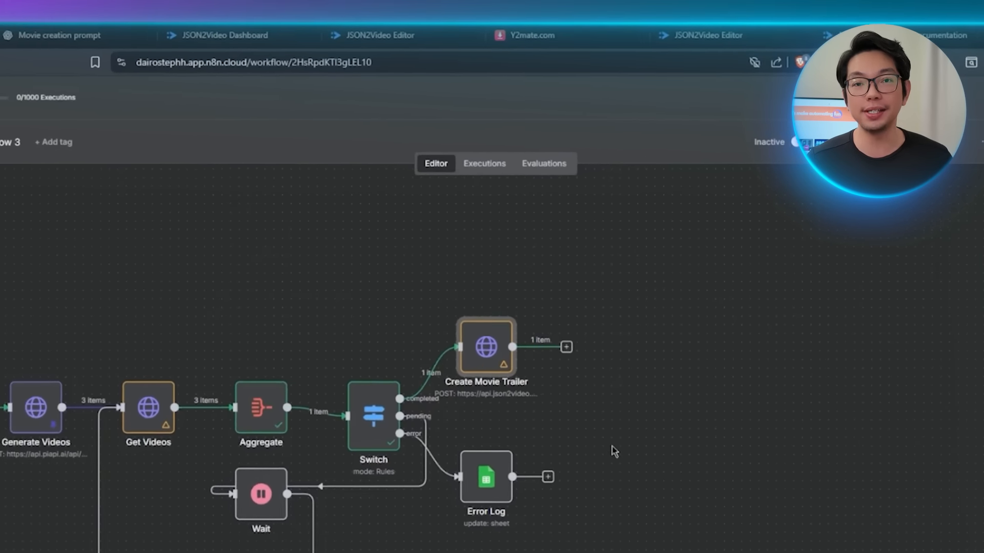
Open the Create Movie Trailer node's JSON body in n8n and copy the five-video variables JSON from the ChatGPT conversation
{"action": "double_click", "coordinate": [497, 413]}
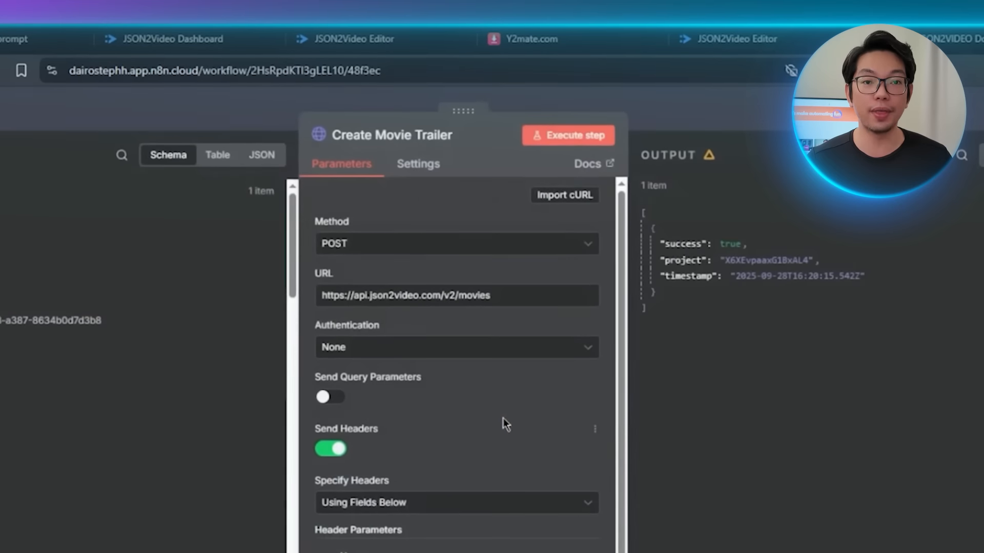
{"action": "left_click", "coordinate": [439, 484]}
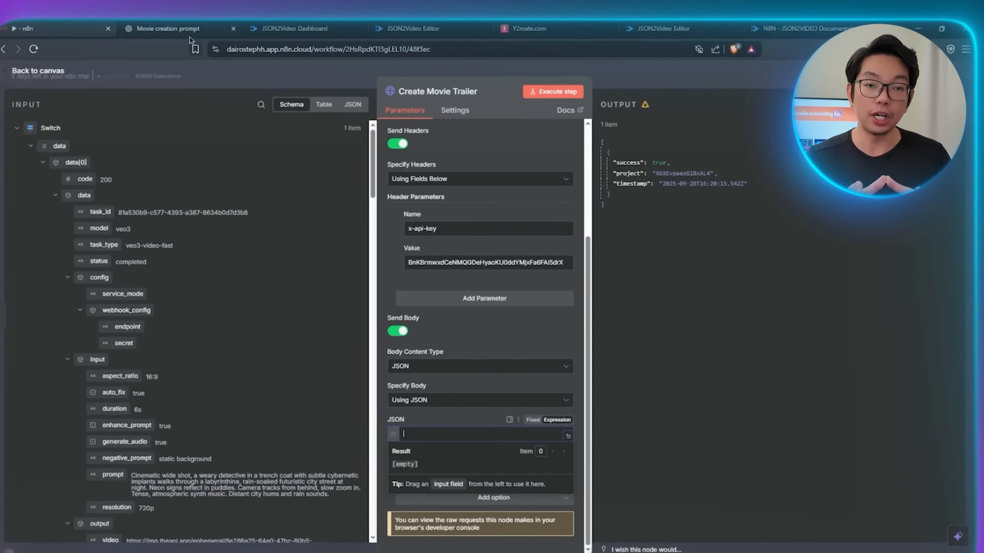
{"action": "left_click", "coordinate": [189, 34]}
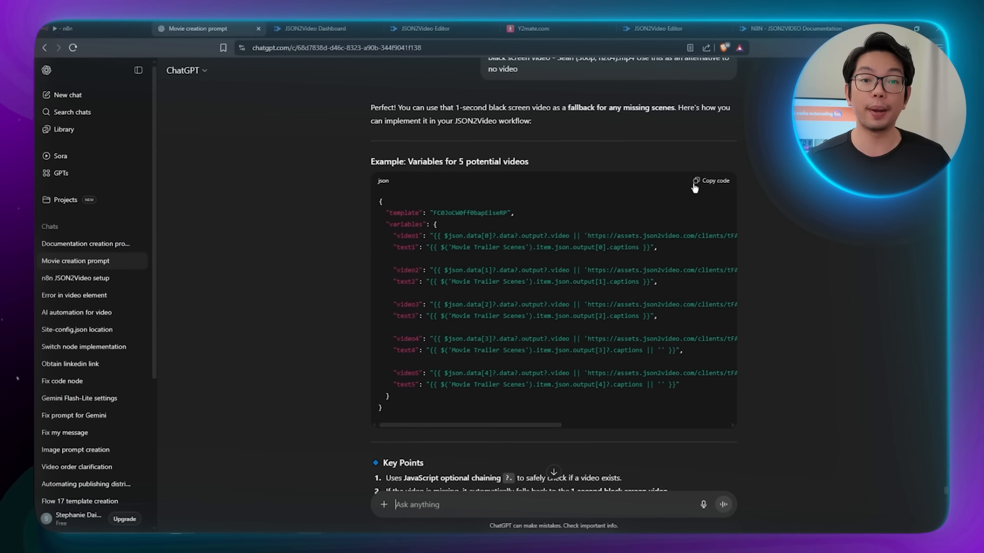
{"action": "left_click", "coordinate": [696, 182]}
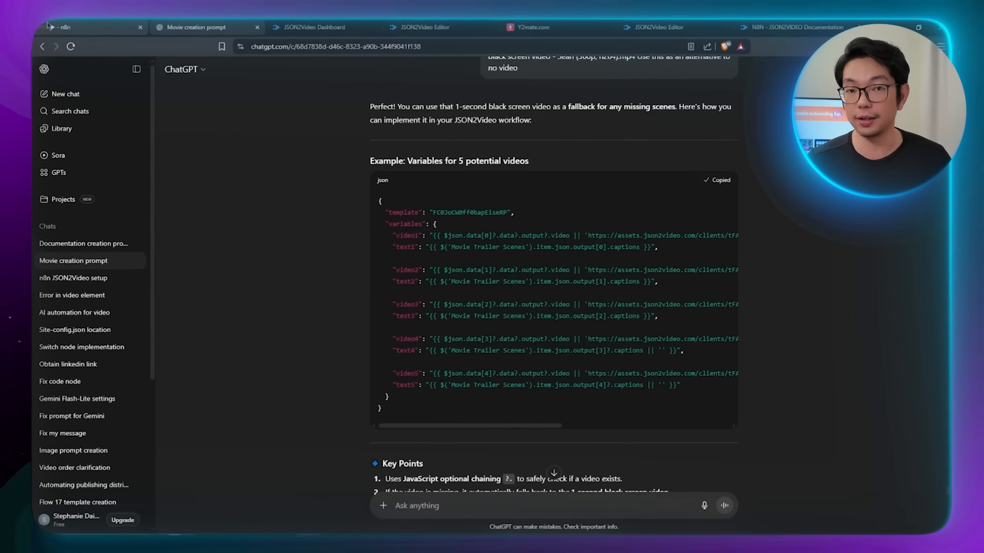
Paste the copied template and variables JSON into the JSON body of the Create Movie Trailer node in n8n
{"action": "left_click", "coordinate": [48, 25]}
{"action": "right_click", "coordinate": [506, 407]}
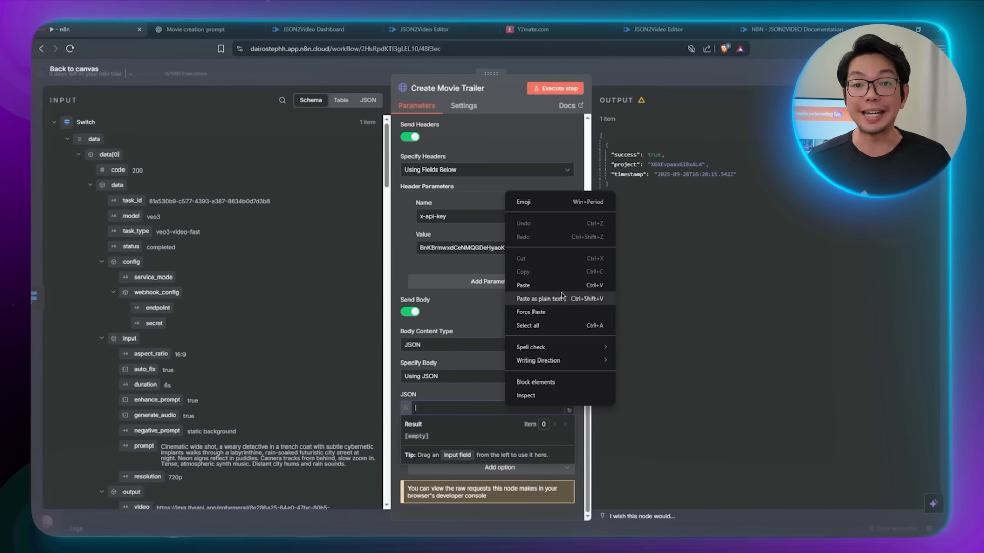
{"action": "left_click", "coordinate": [563, 298]}
Examine in the enlarged expression editor how video1 maps to the output video field and its fallback URL
{"action": "left_click", "coordinate": [568, 447]}
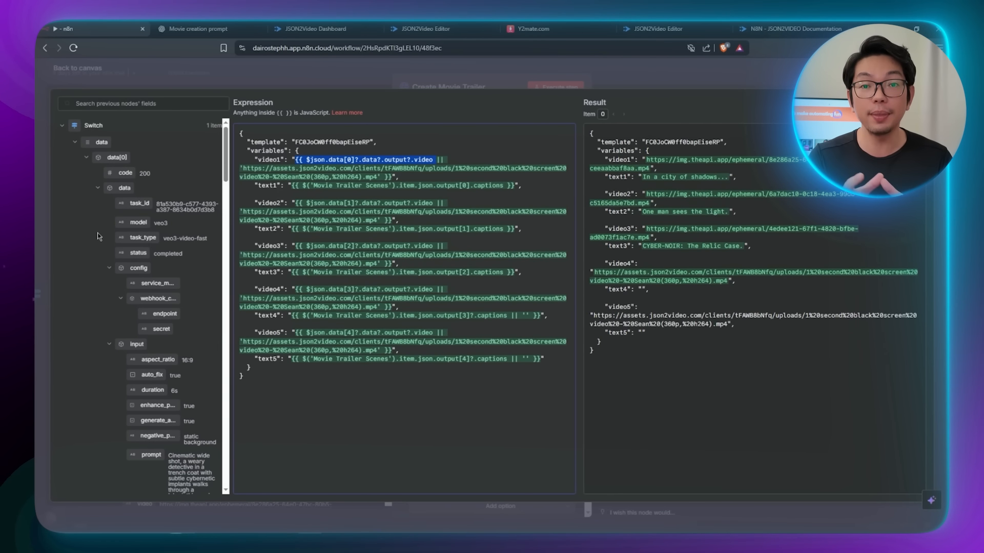
{"action": "scroll", "coordinate": [136, 270], "scroll_direction": "down", "scroll_amount": 6}
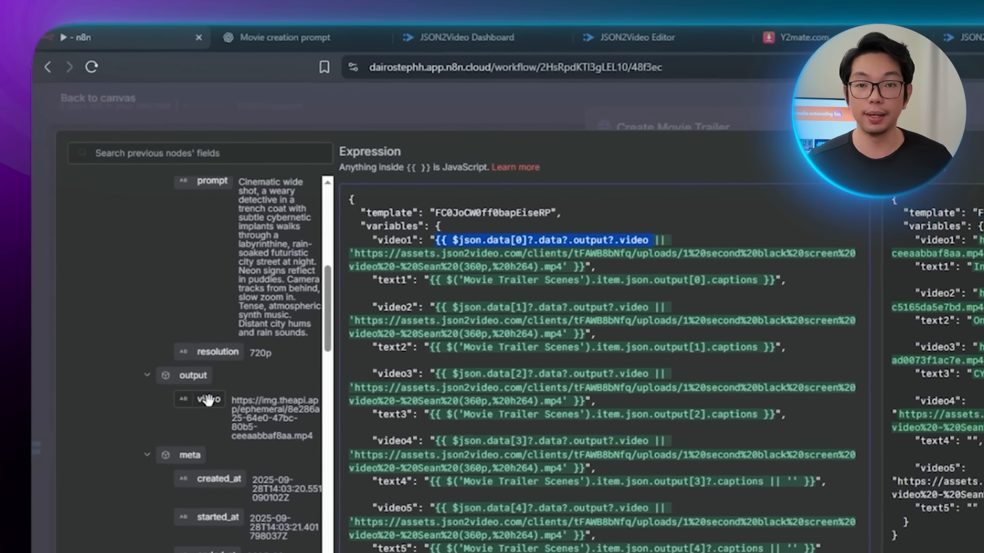
{"action": "left_click_drag", "start_coordinate": [207, 400], "coordinate": [231, 433]}
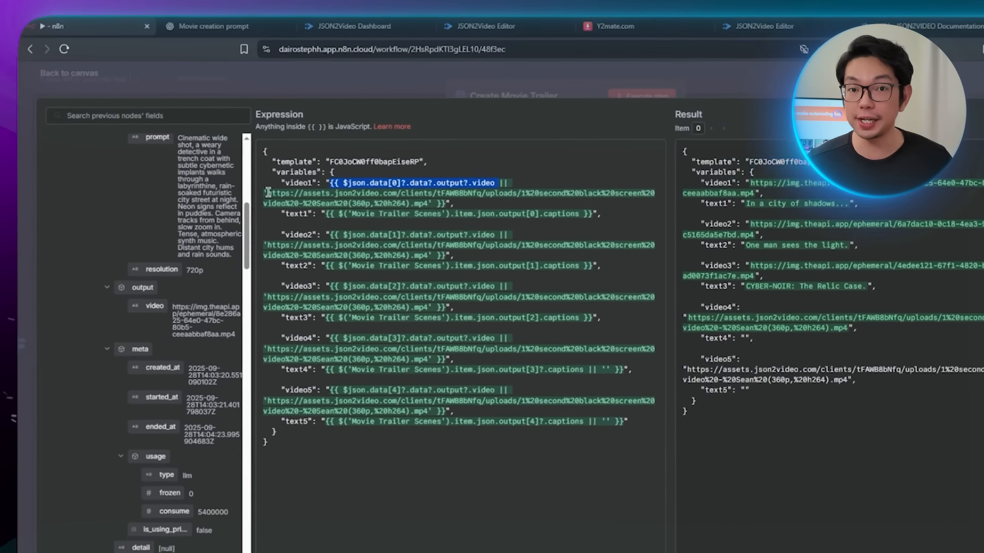
{"action": "left_click_drag", "start_coordinate": [370, 271], "coordinate": [505, 279]}
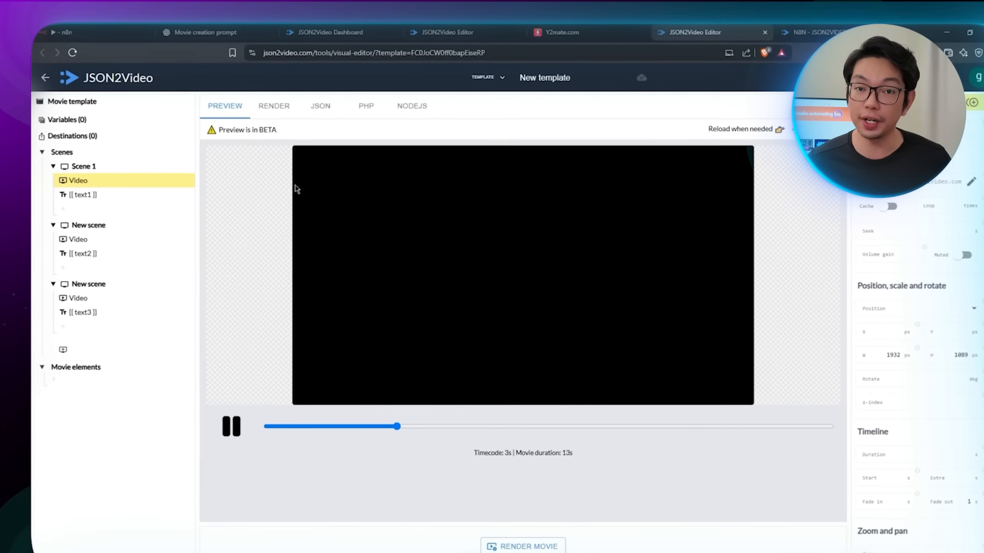
Copy the URL of the uploaded black screen video from Scene 1's video source in the JSON2Video template
{"action": "left_click", "coordinate": [971, 182]}
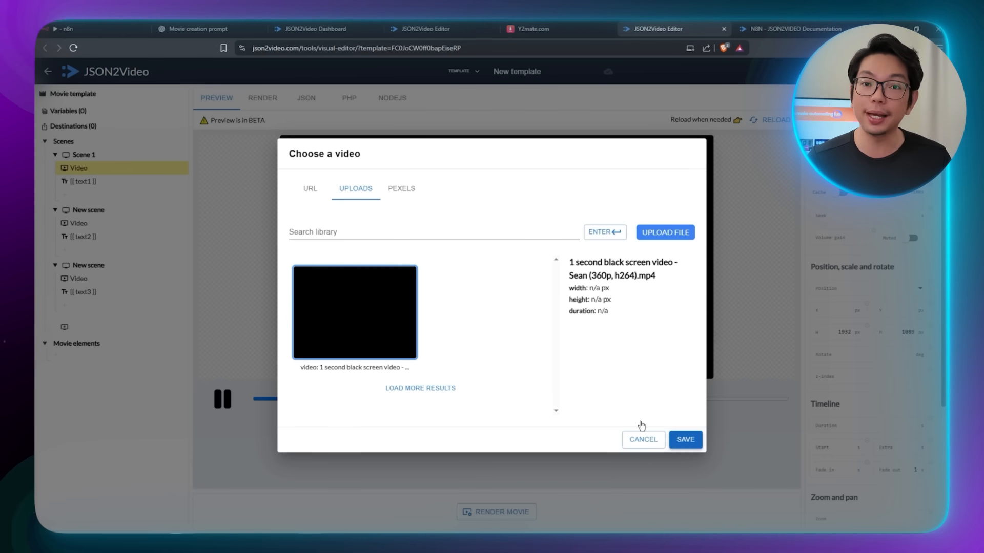
{"action": "left_click", "coordinate": [317, 191]}
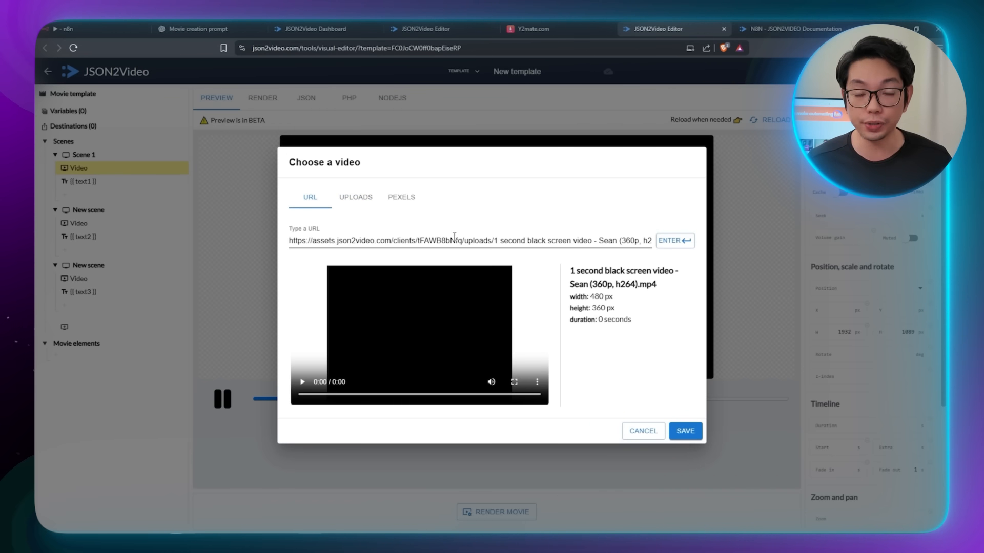
{"action": "right_click", "coordinate": [369, 244]}
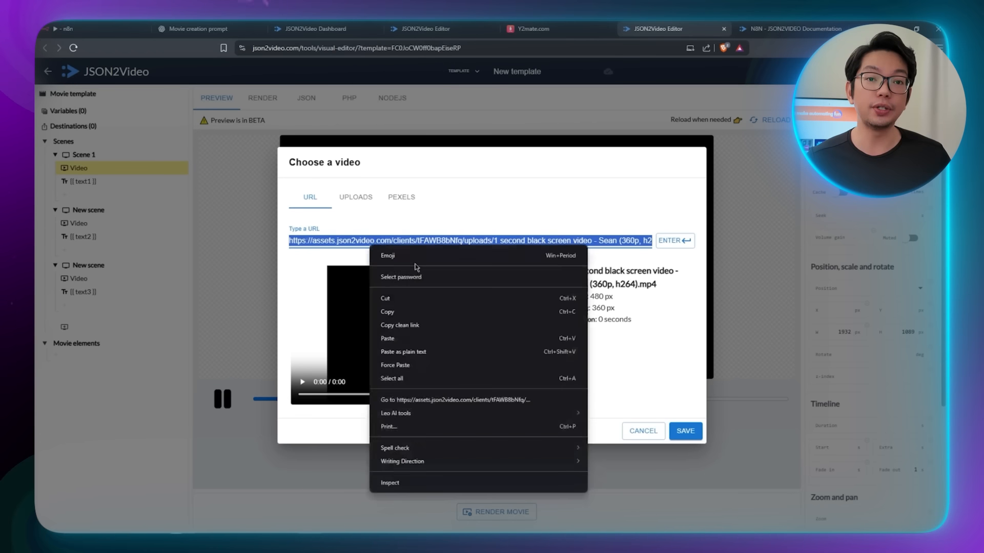
{"action": "left_click", "coordinate": [414, 312]}
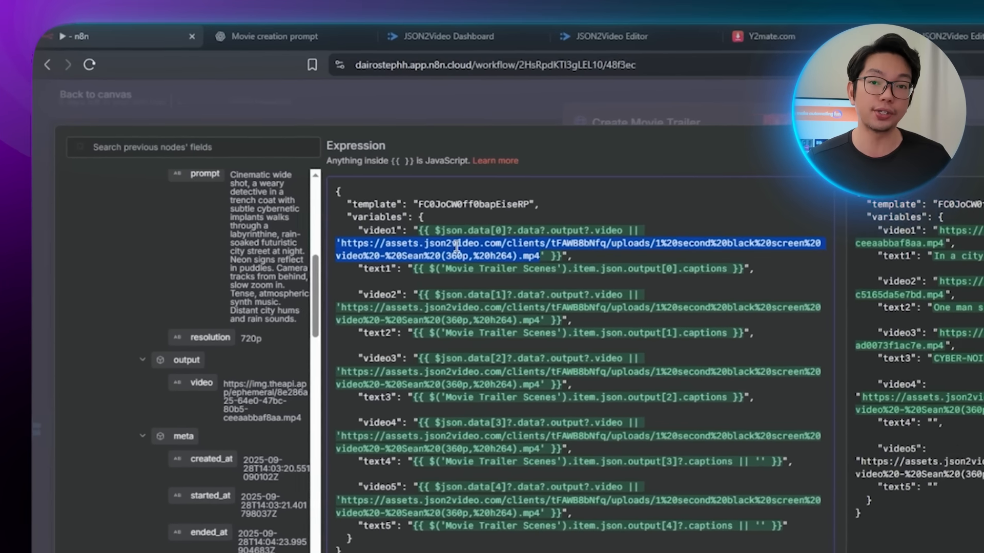
Replace video1's fallback URL in the n8n expression with the copied black screen video URL in single quotes, and check the Movie Trailer Scenes captions fields
{"action": "right_click", "coordinate": [379, 171]}
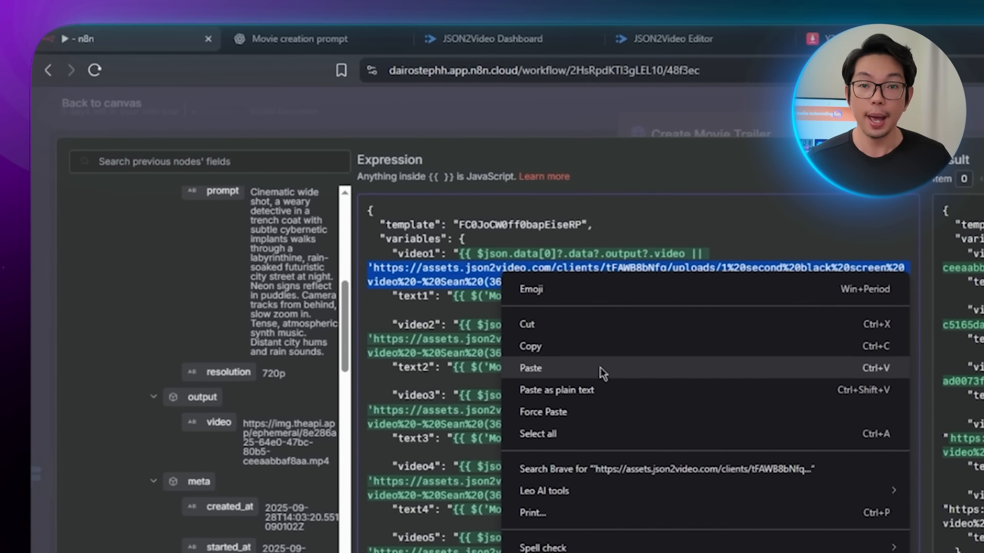
{"action": "left_click", "coordinate": [533, 369]}
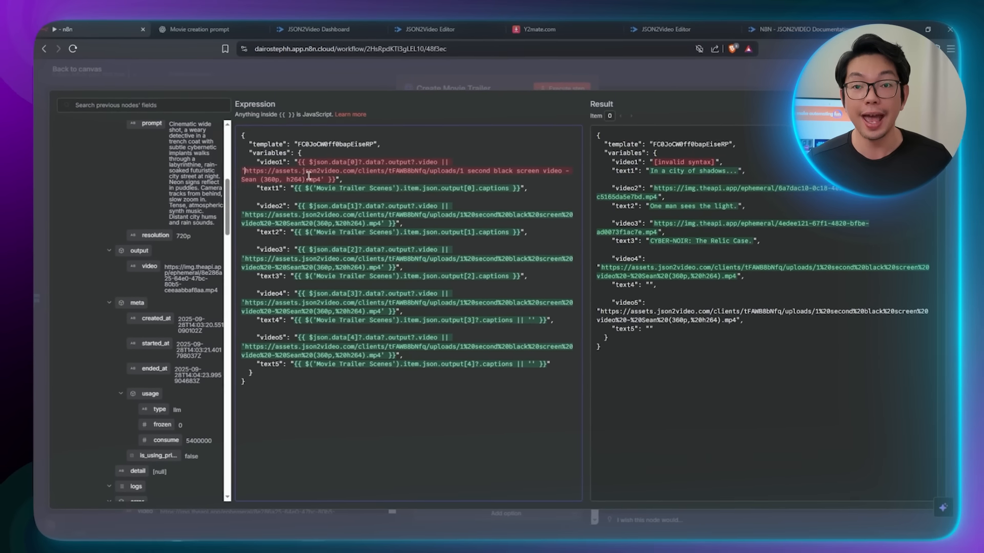
{"action": "type", "text": "'"}
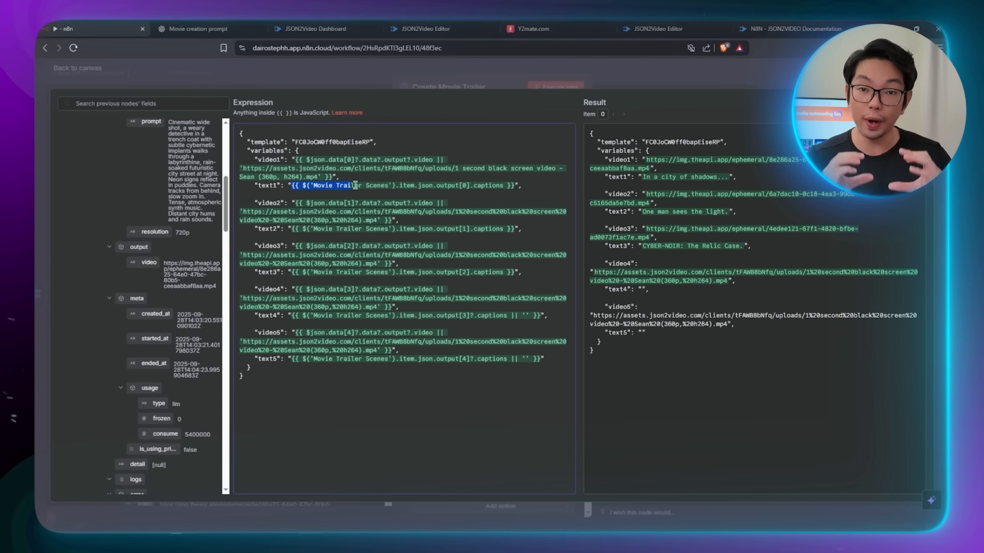
{"action": "scroll", "coordinate": [118, 239], "scroll_direction": "up", "scroll_amount": 10}
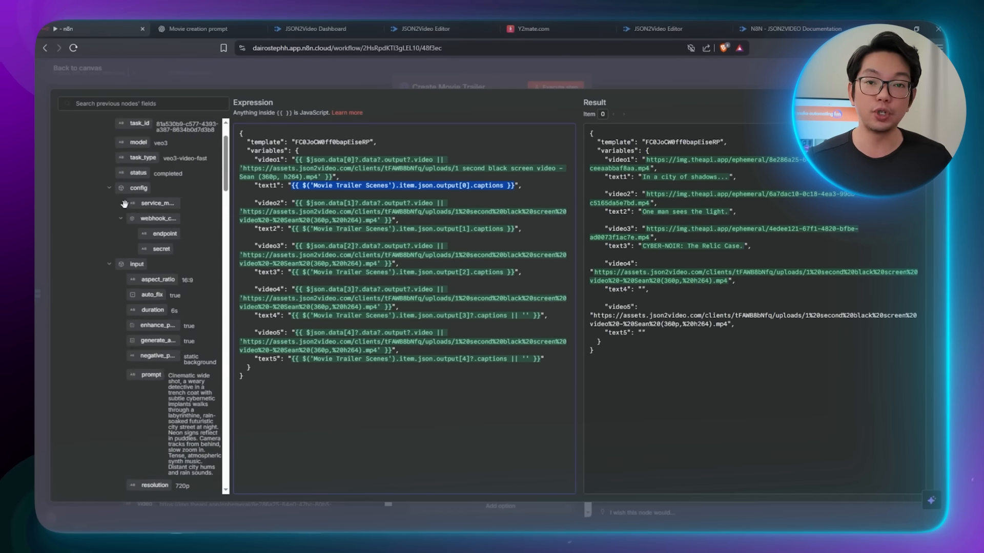
{"action": "left_click", "coordinate": [125, 125]}
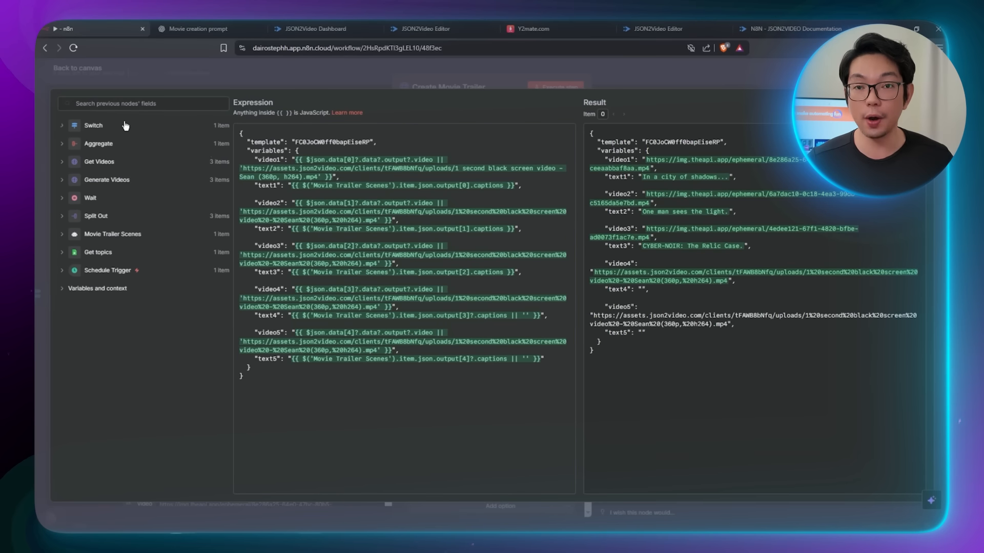
{"action": "left_click", "coordinate": [122, 236]}
{"action": "scroll", "coordinate": [125, 240], "scroll_direction": "down", "scroll_amount": 5}
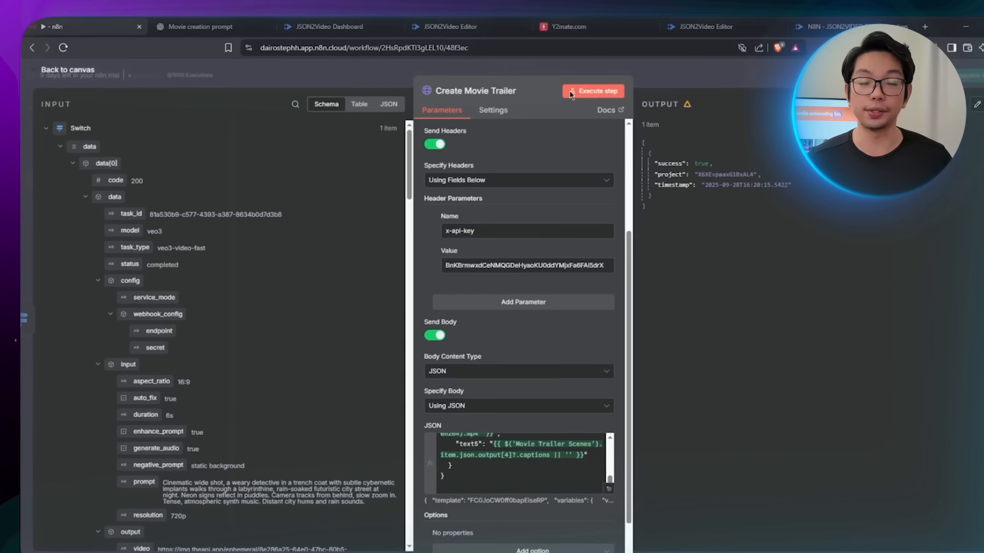
Execute the Create Movie Trailer node, pin its output data and return to the workflow canvas
{"action": "left_click", "coordinate": [571, 92]}
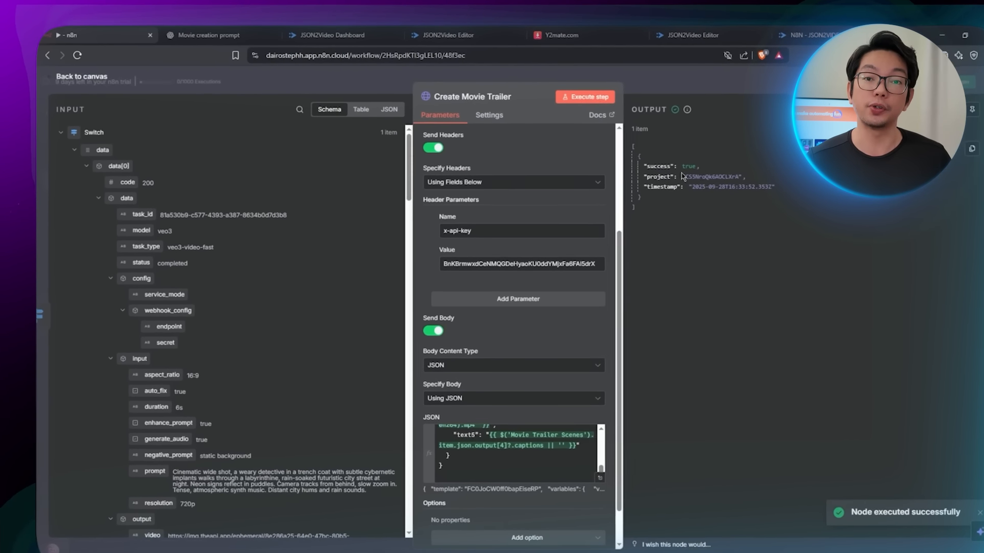
{"action": "mouse_move", "coordinate": [687, 109]}
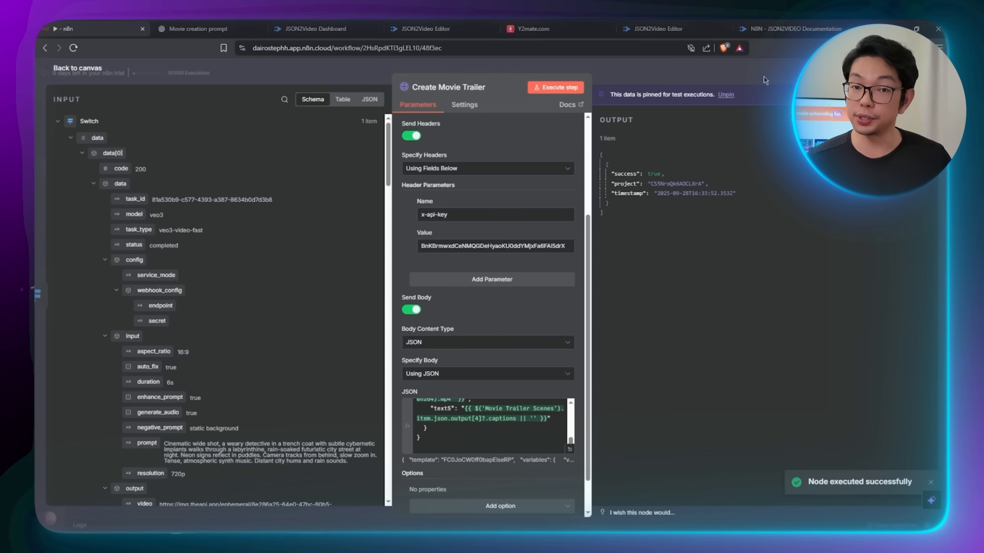
{"action": "key", "text": "Escape"}
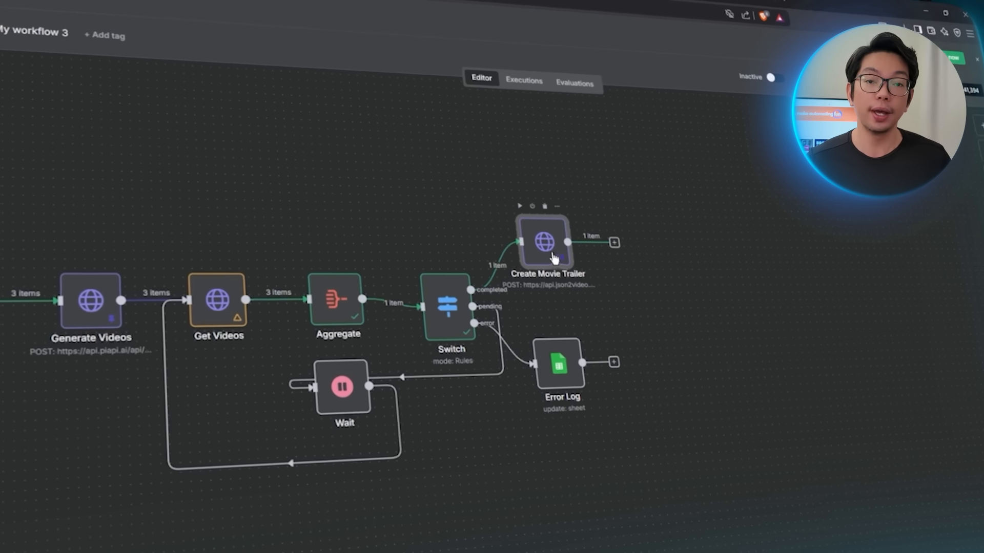
Duplicate the Create Movie Trailer node, connect the copy after the original and set its method to GET
{"action": "right_click", "coordinate": [568, 257]}
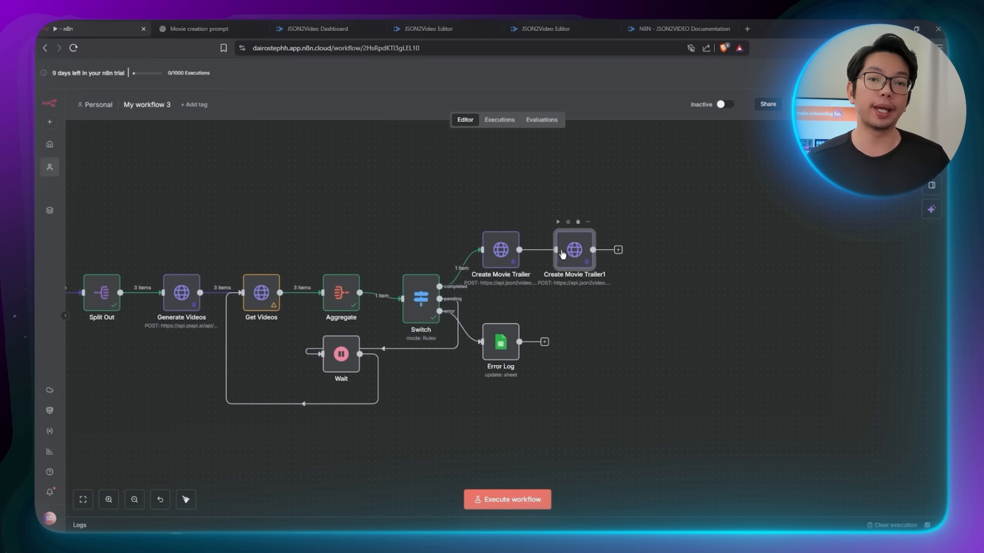
{"action": "double_click", "coordinate": [574, 250]}
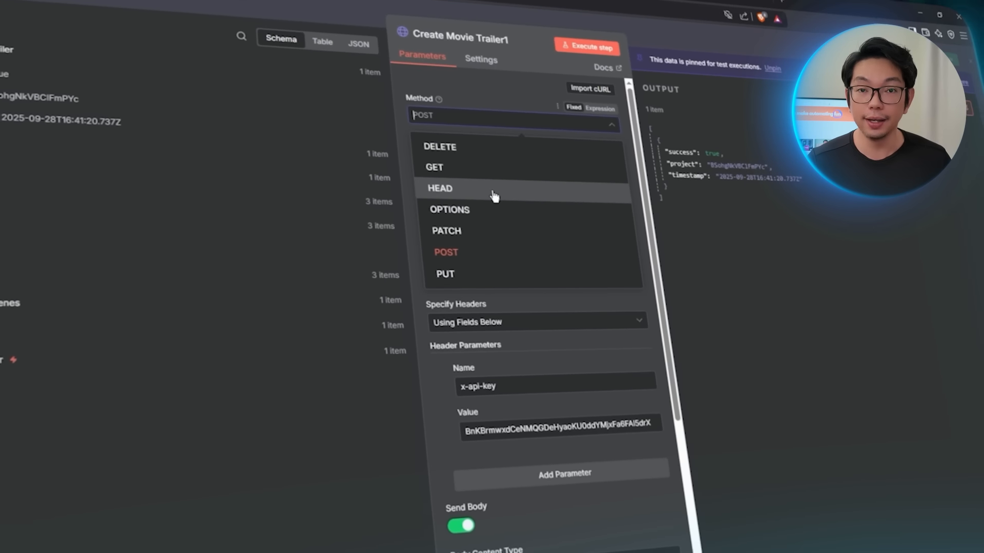
{"action": "left_click", "coordinate": [451, 173]}
{"action": "left_click", "coordinate": [556, 162]}
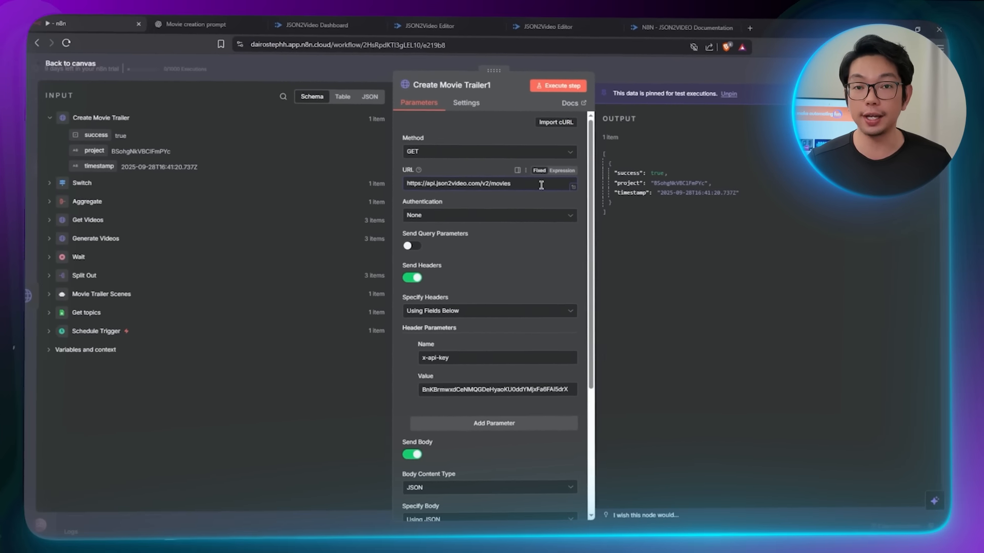
{"action": "left_click", "coordinate": [666, 31]}
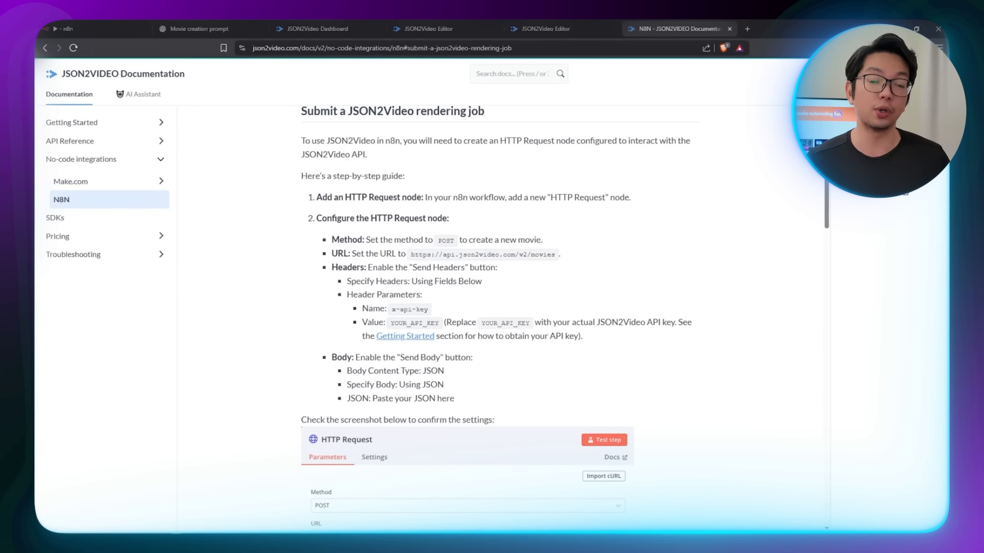
{"action": "left_click", "coordinate": [903, 185]}
{"action": "left_click_drag", "start_coordinate": [319, 314], "coordinate": [457, 329]}
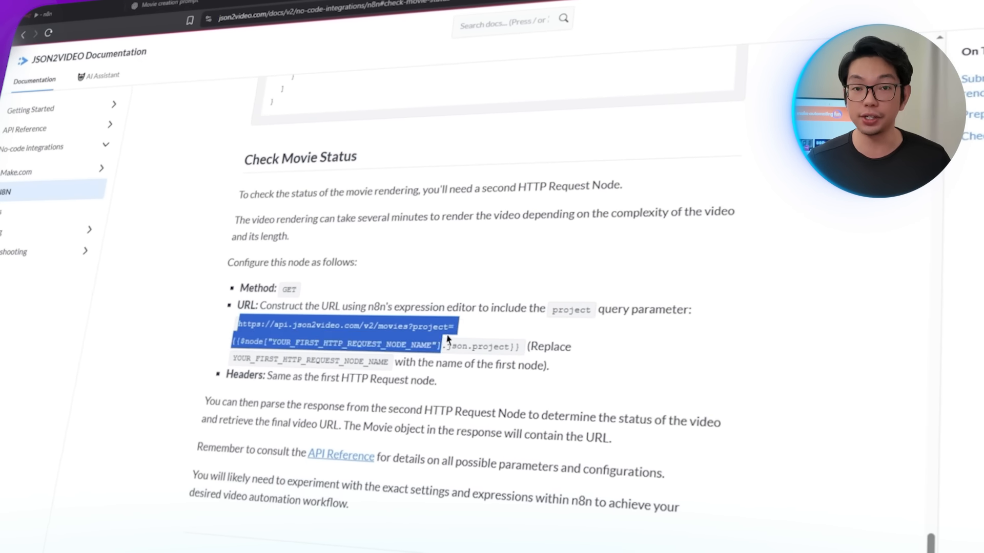
{"action": "right_click", "coordinate": [449, 328]}
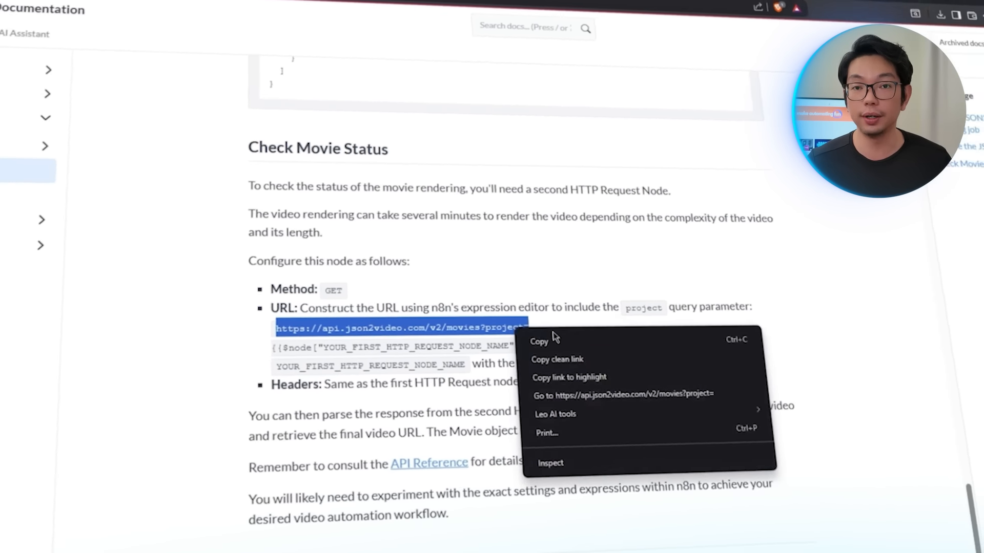
{"action": "left_click", "coordinate": [470, 339]}
Set the duplicated node's URL to the copied address as an expression, followed by {{ $json.project }} from the Create Movie Trailer output
{"action": "left_click", "coordinate": [474, 333]}
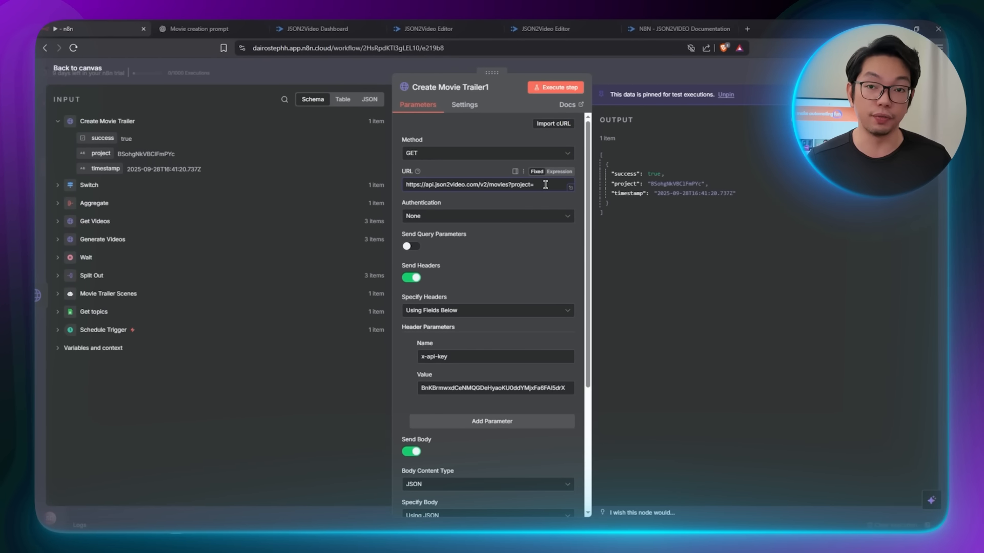
{"action": "left_click", "coordinate": [558, 172]}
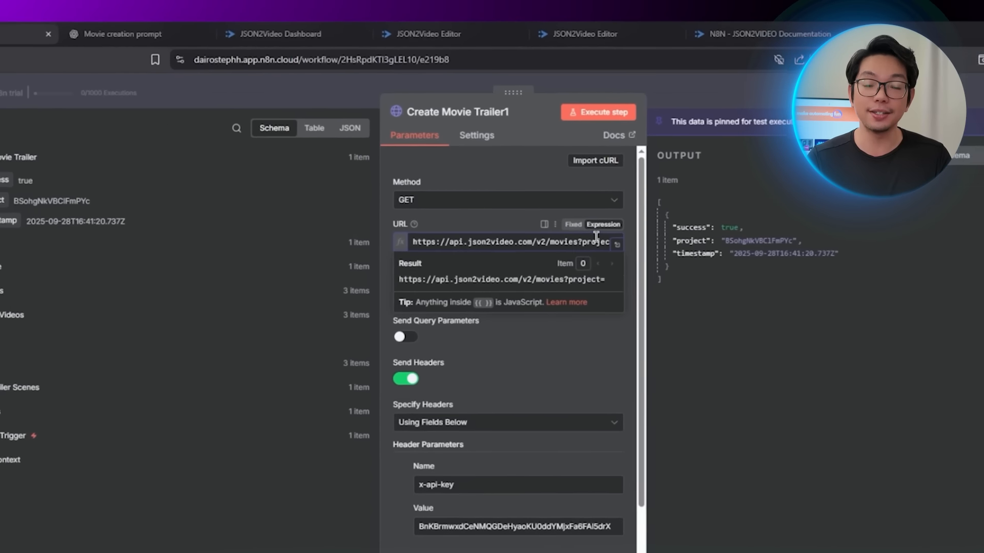
{"action": "left_click_drag", "start_coordinate": [1, 236], "coordinate": [661, 301]}
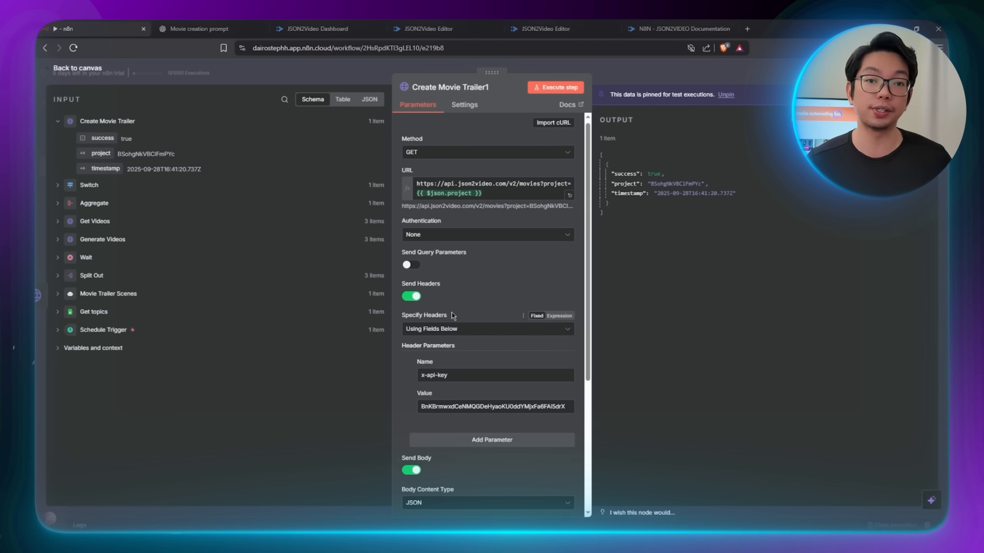
Turn off Send Body in the duplicated request node
{"action": "scroll", "coordinate": [452, 315], "scroll_direction": "down", "scroll_amount": 5}
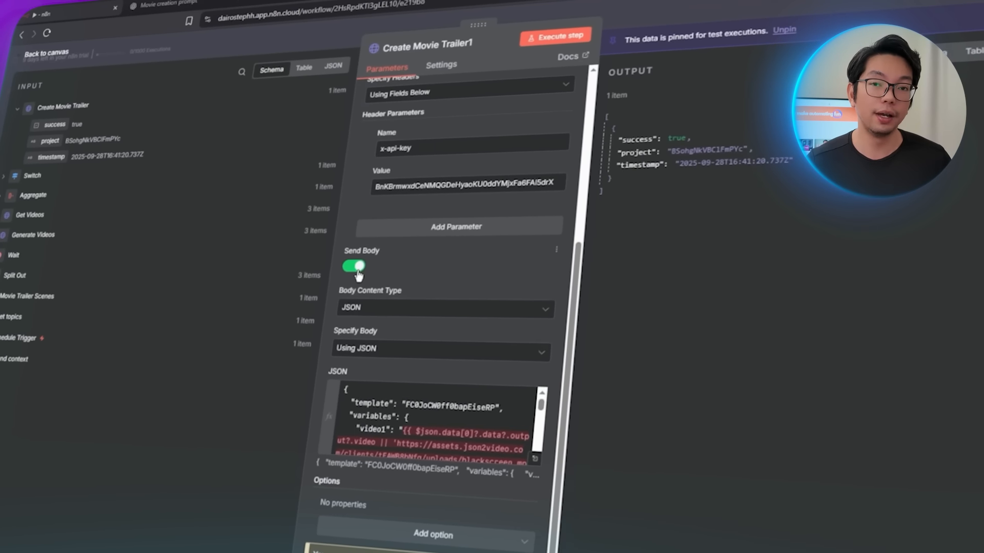
{"action": "left_click", "coordinate": [355, 265]}
{"action": "scroll", "coordinate": [461, 205], "scroll_direction": "up", "scroll_amount": 5}
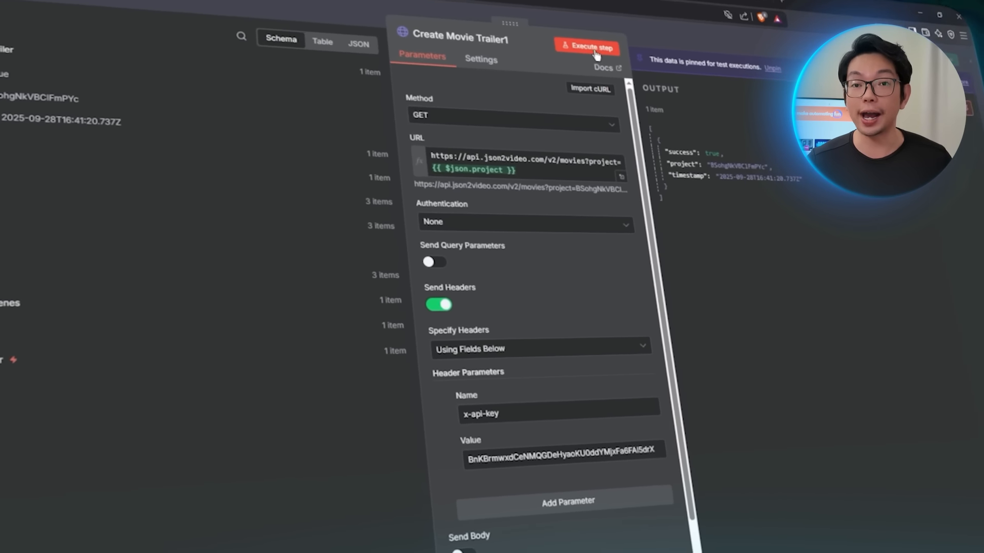
Execute the status request node and select the rendered movie's URL in its output
{"action": "left_click", "coordinate": [595, 49]}
{"action": "left_click", "coordinate": [630, 326]}
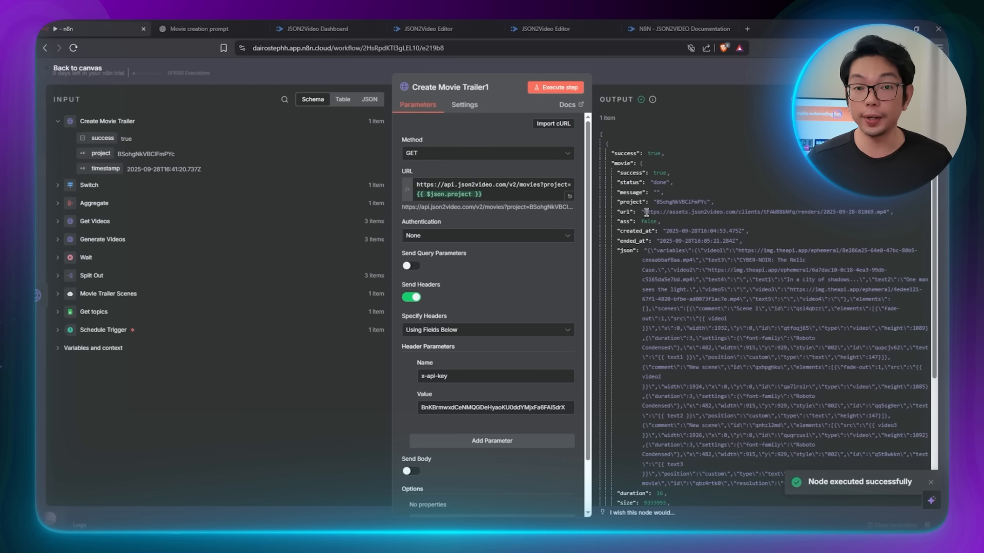
{"action": "left_click_drag", "start_coordinate": [841, 211], "coordinate": [883, 211]}
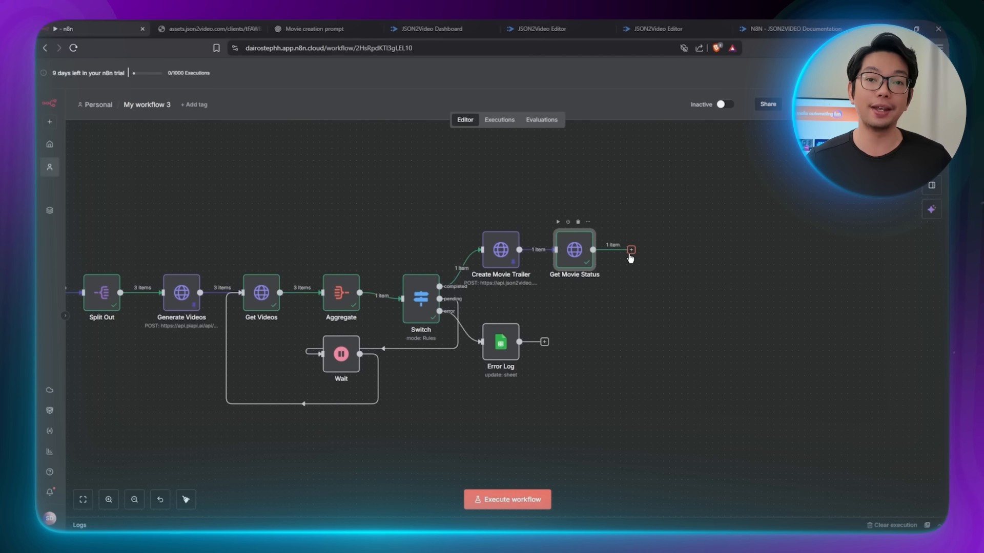
Add an If node after Get Movie Status that checks {{ $json.movie.status }} is equal to done, and execute it
{"action": "left_click", "coordinate": [631, 252]}
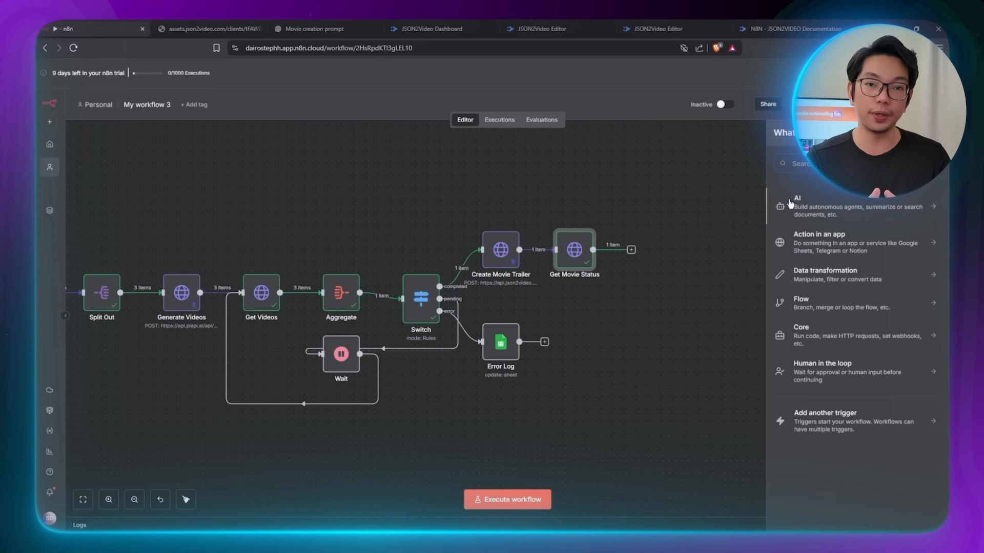
{"action": "type", "text": "if"}
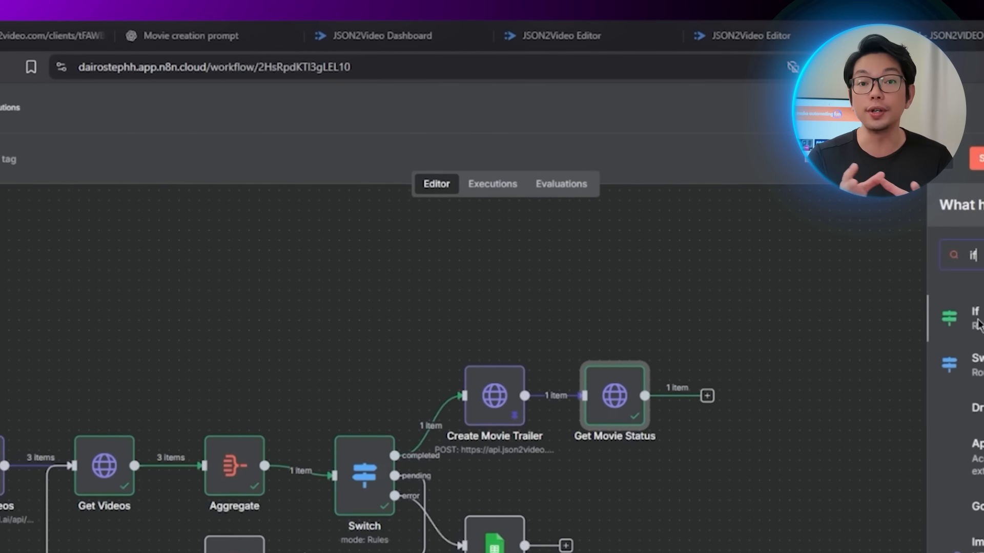
{"action": "key", "text": "Return"}
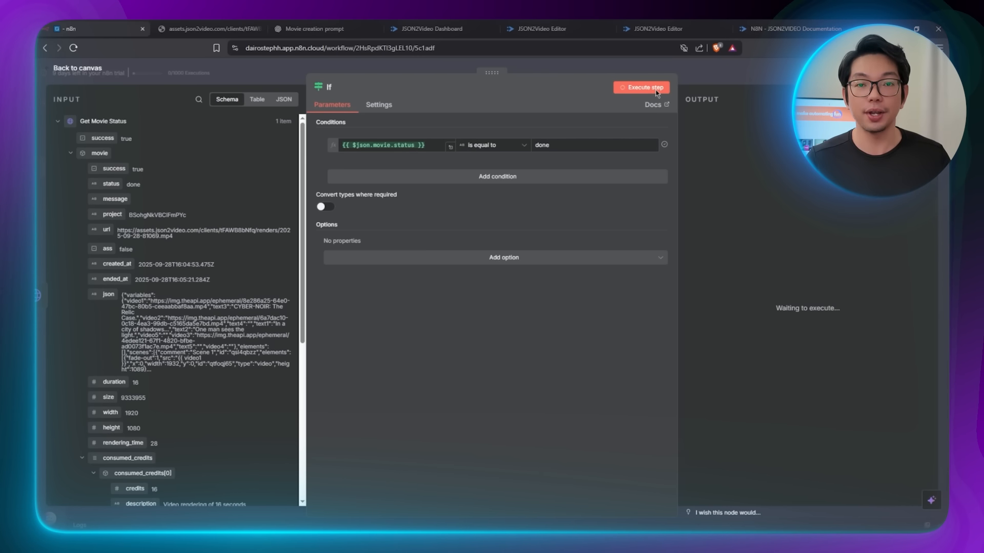
{"action": "left_click", "coordinate": [655, 89]}
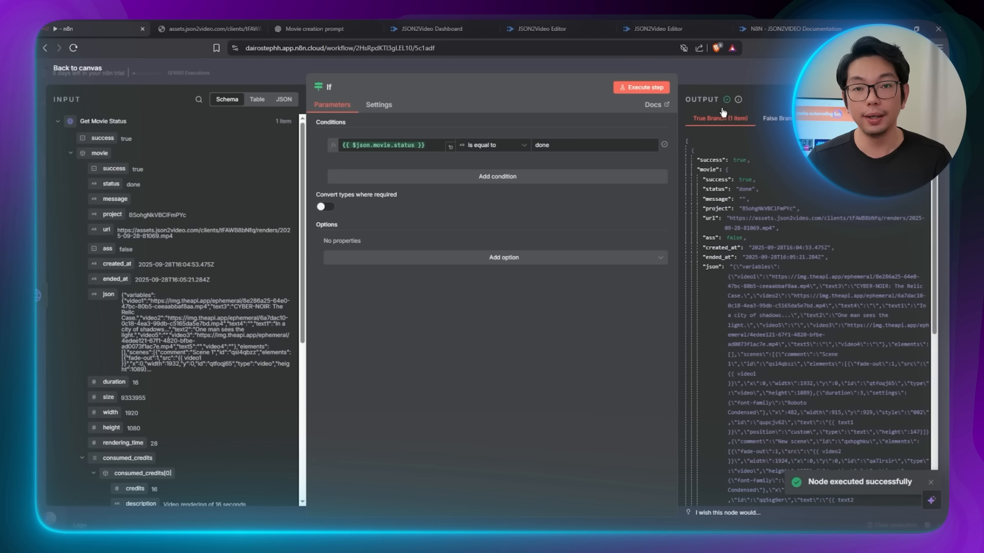
{"action": "left_click", "coordinate": [731, 81]}
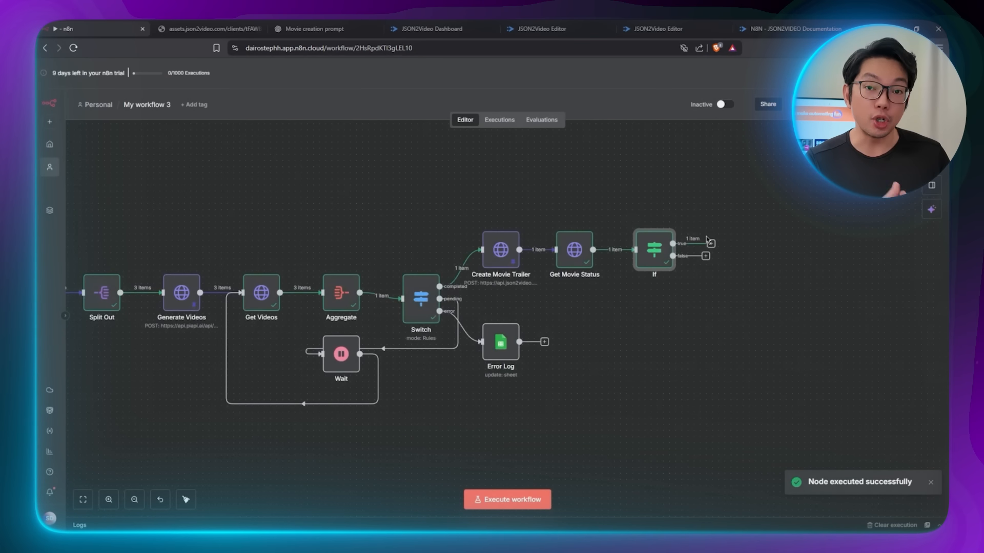
Add a Wait node of 5 seconds to the If node's false branch and place it below the If node
{"action": "left_click", "coordinate": [706, 257]}
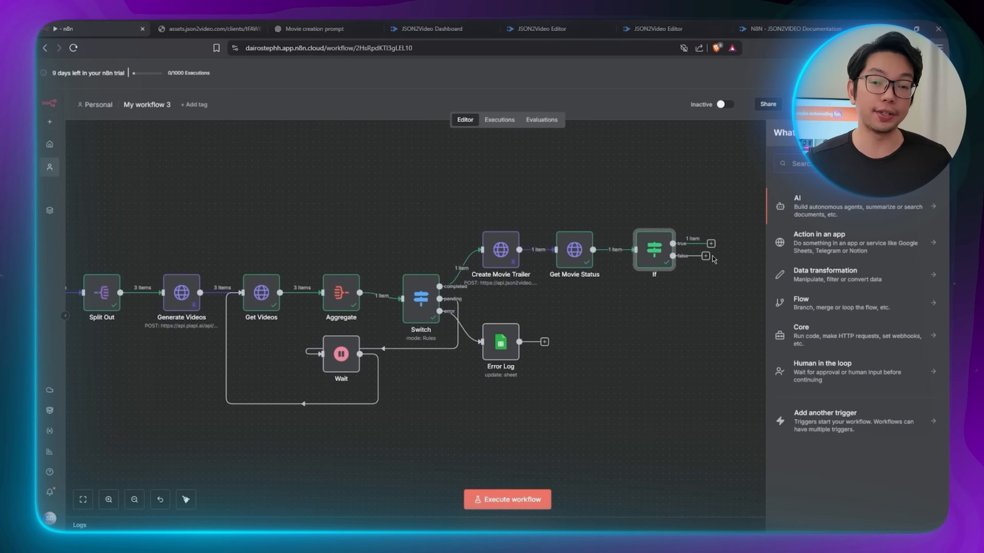
{"action": "type", "text": "wait"}
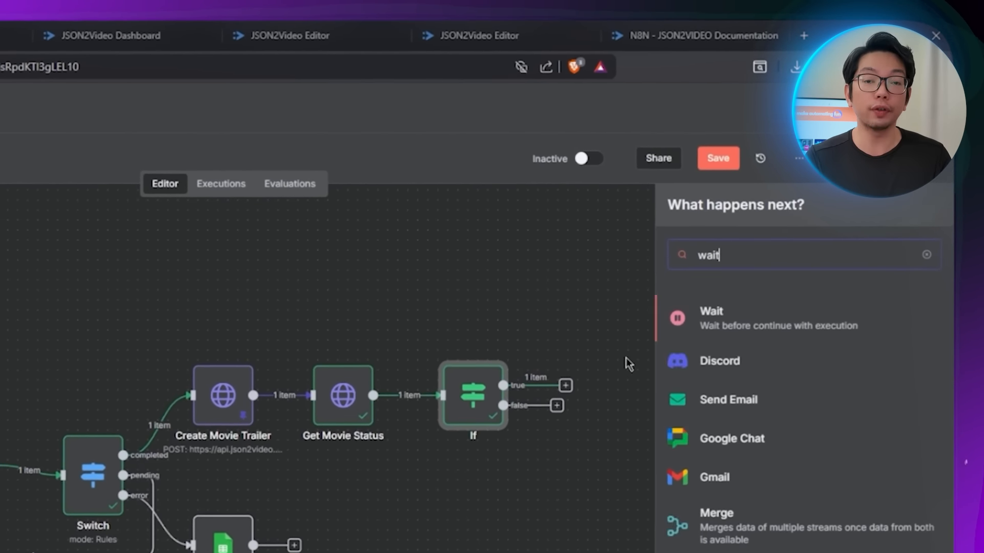
{"action": "key", "text": "Return"}
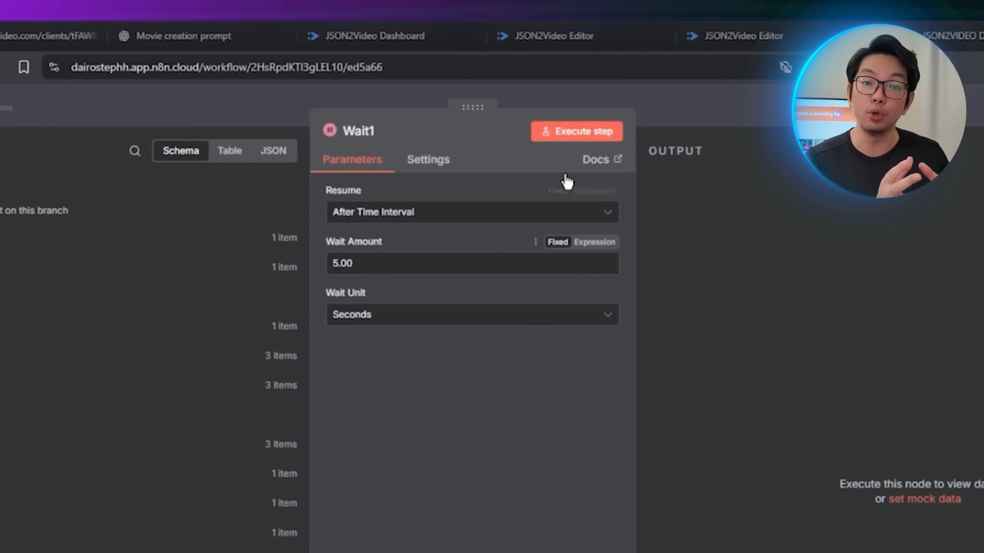
{"action": "left_click", "coordinate": [674, 119]}
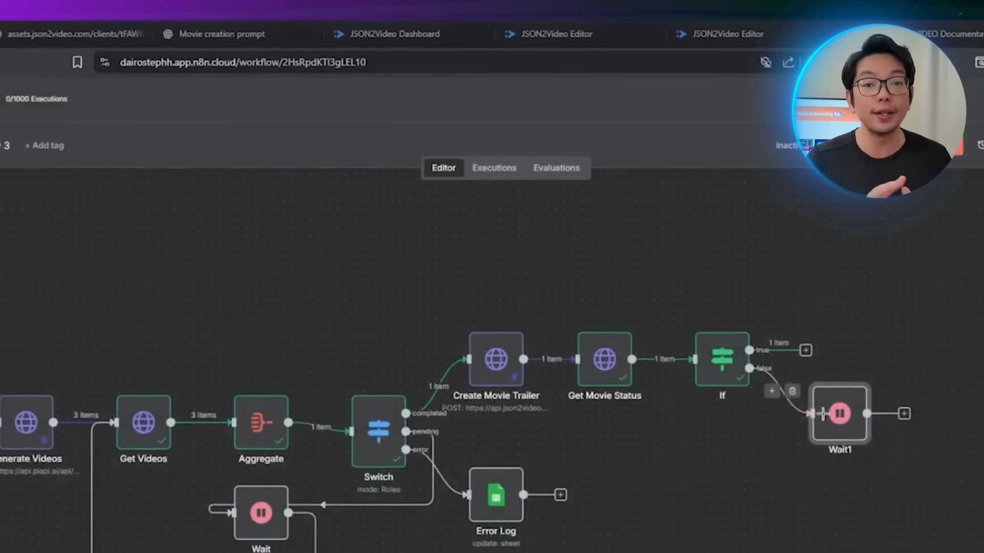
{"action": "left_click_drag", "start_coordinate": [823, 414], "coordinate": [726, 454]}
{"action": "left_click_drag", "start_coordinate": [657, 317], "coordinate": [650, 315]}
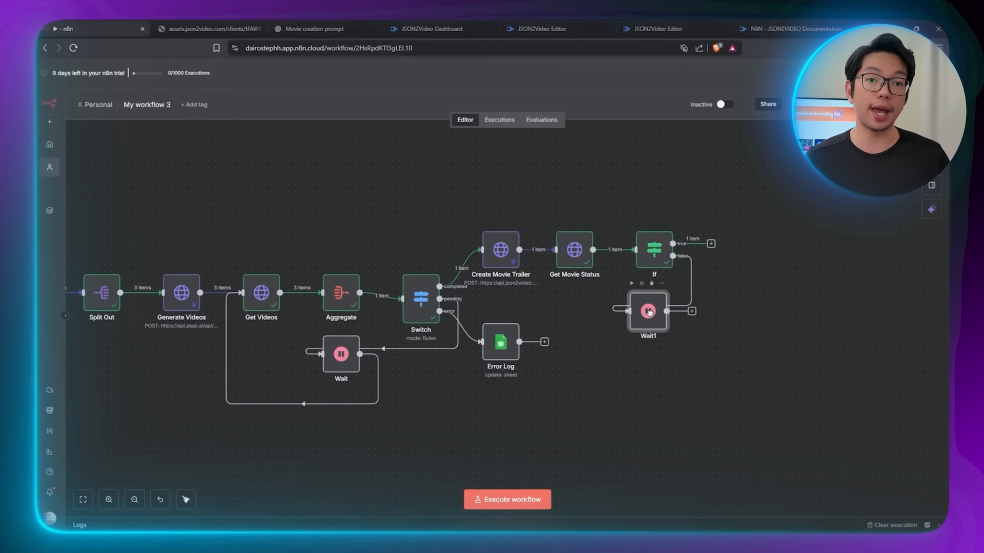